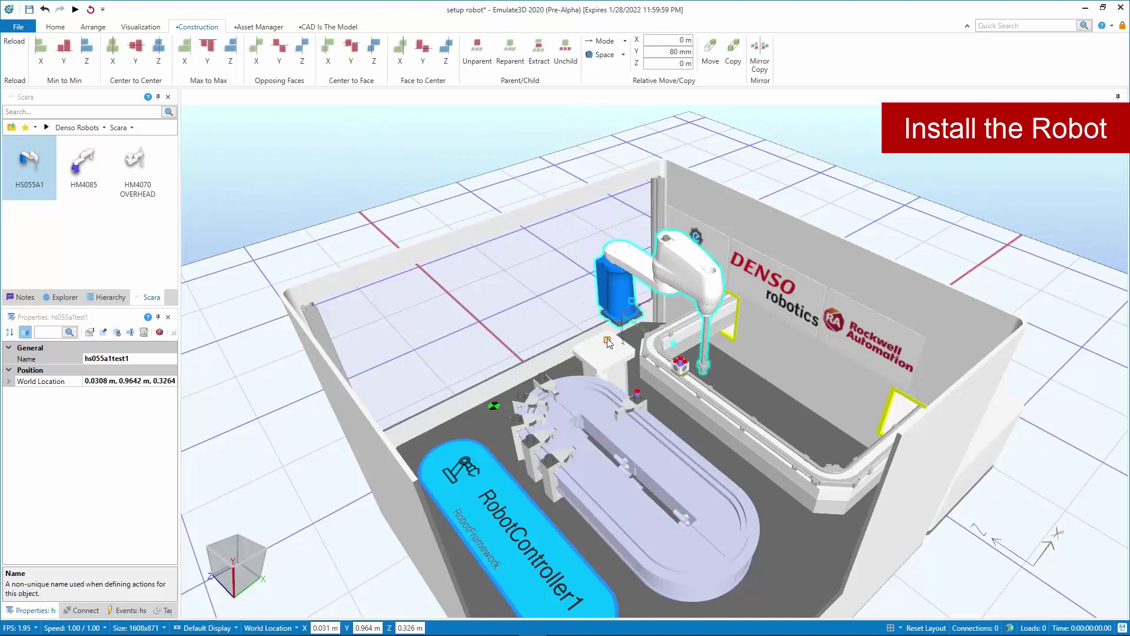
Step: Align the HS055A1 robot with the white pedestal, center to center in Z and opposing faces in Y
left_click(612, 344, "ctrl")
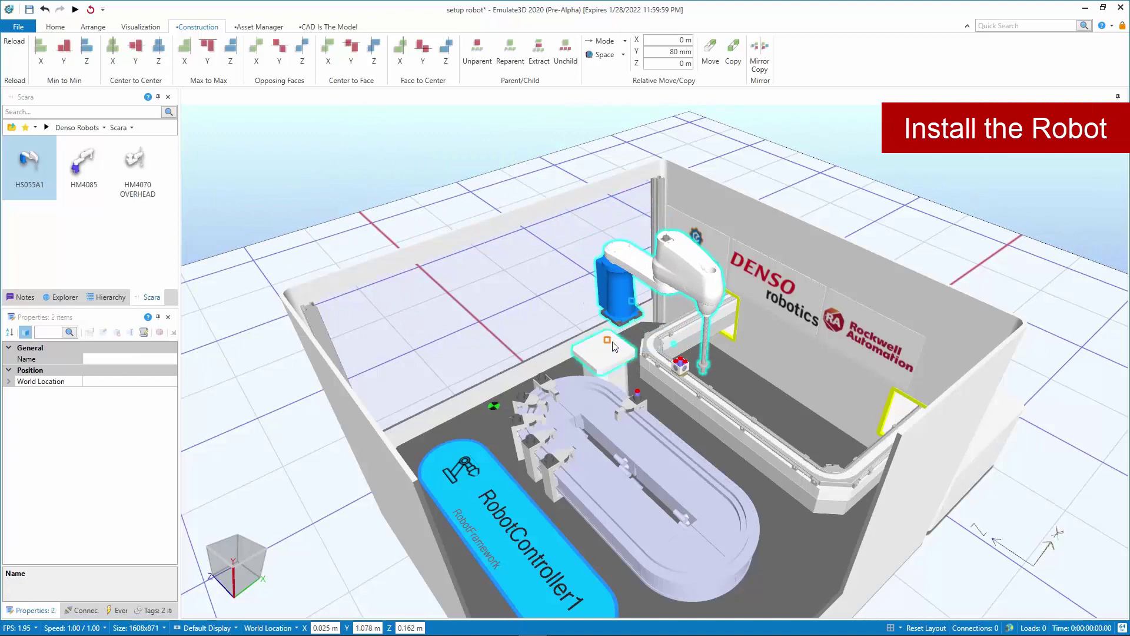
left_click(158, 47)
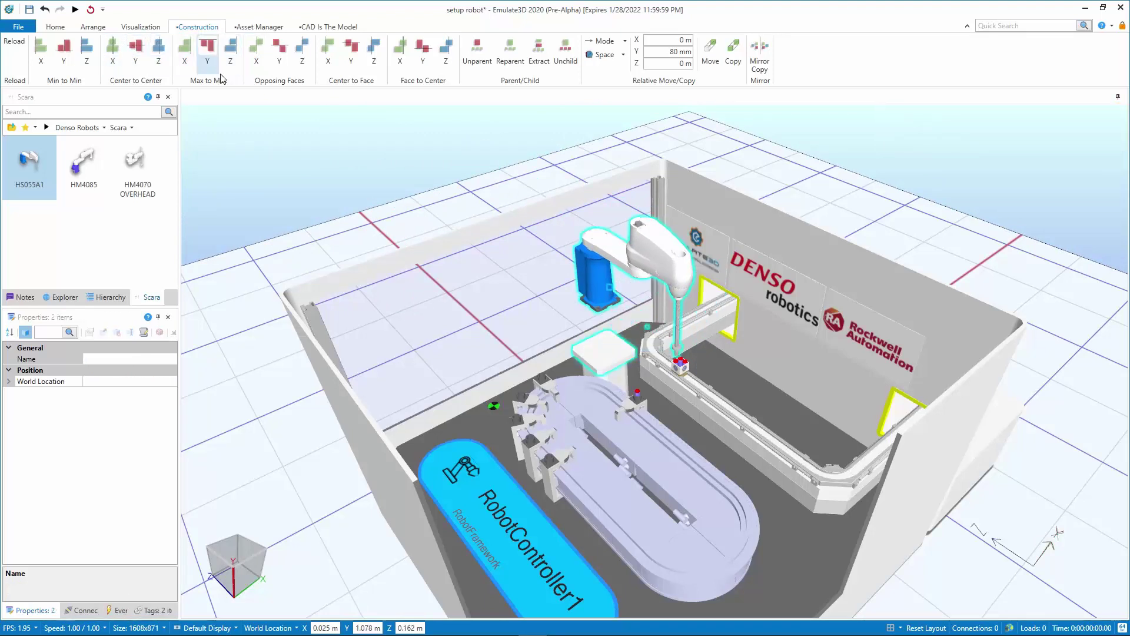
left_click(278, 53)
left_click(603, 338)
Step: Add an HS5kg_Flange from the Toolplates catalog to the floor outside the cell
right_click_drag(604, 339, 718, 458)
scroll(693, 489, "up", 5)
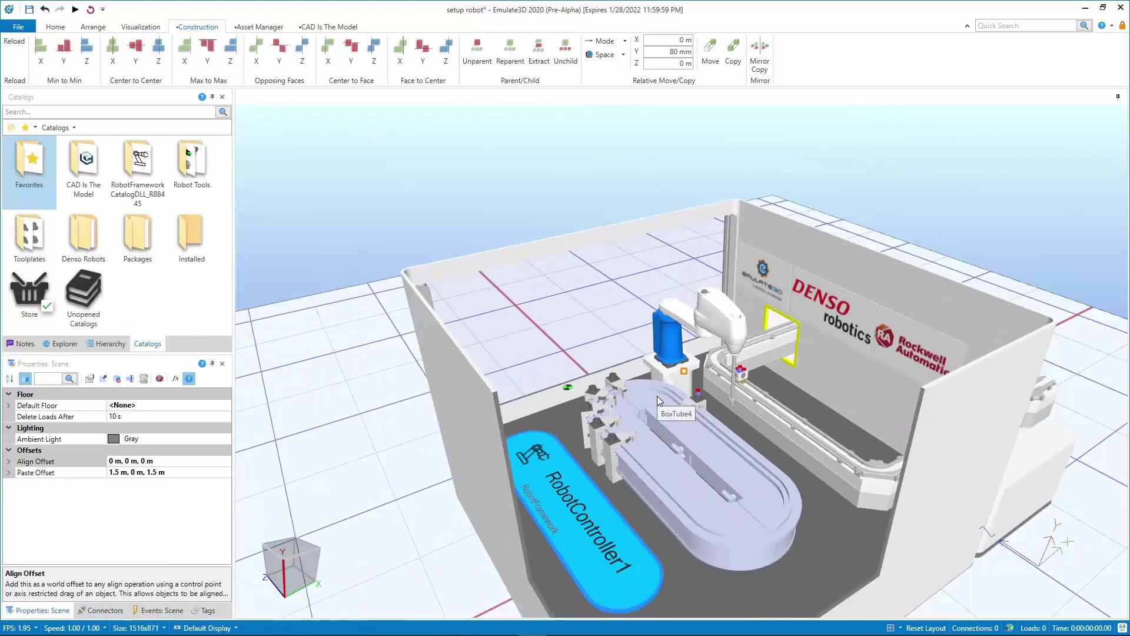
scroll(656, 395, "down", 3)
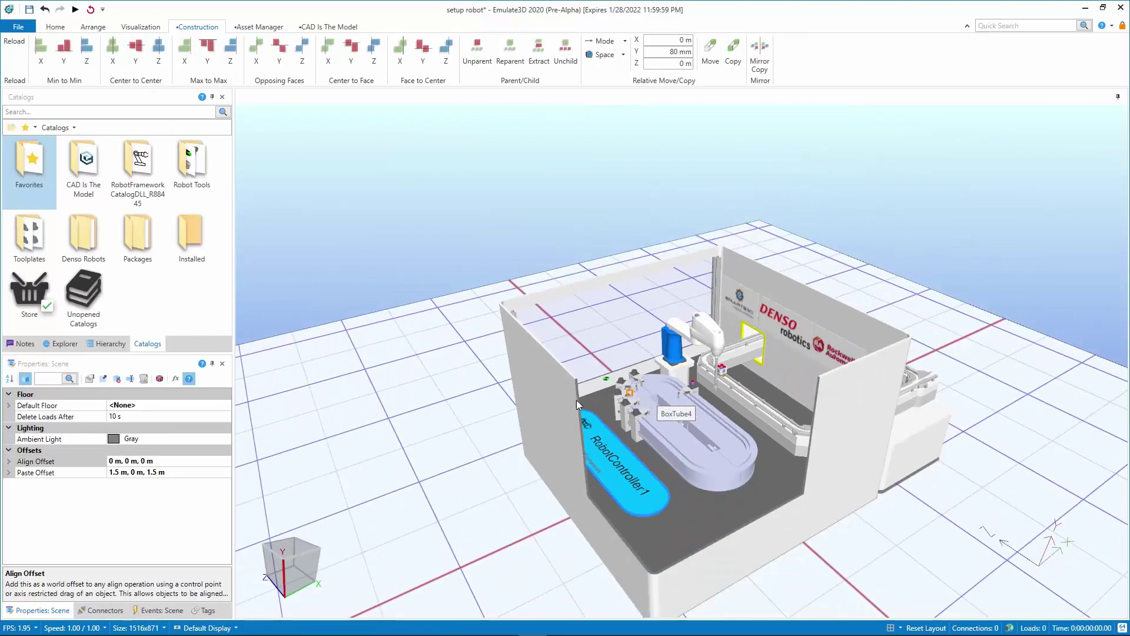
left_click(34, 233)
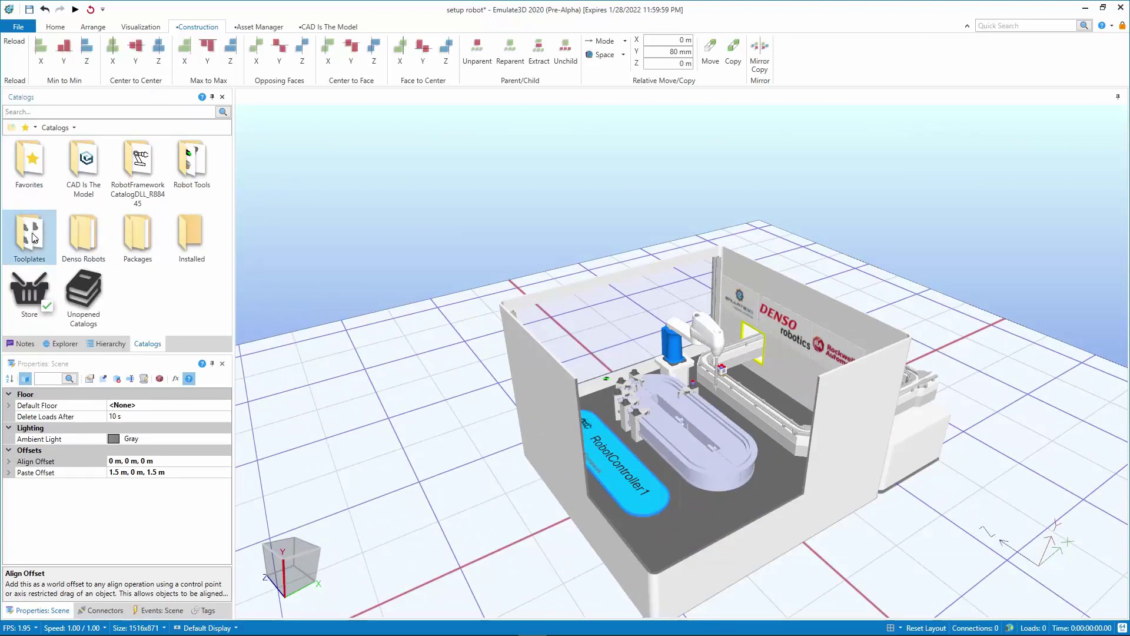
double_click(33, 237)
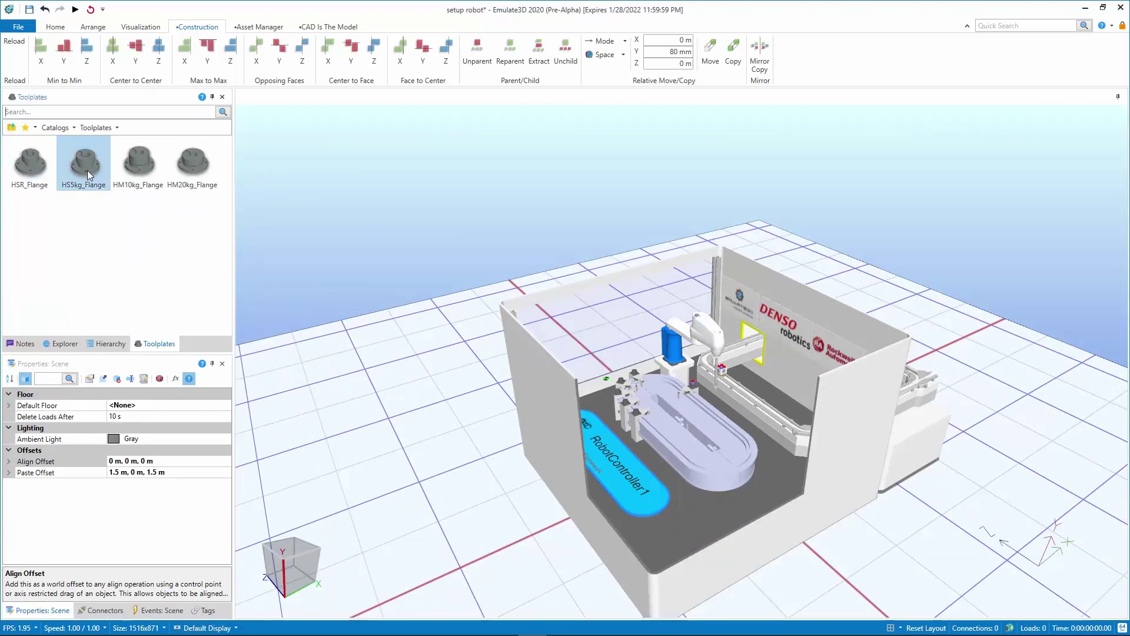
left_click_drag(87, 170, 523, 535)
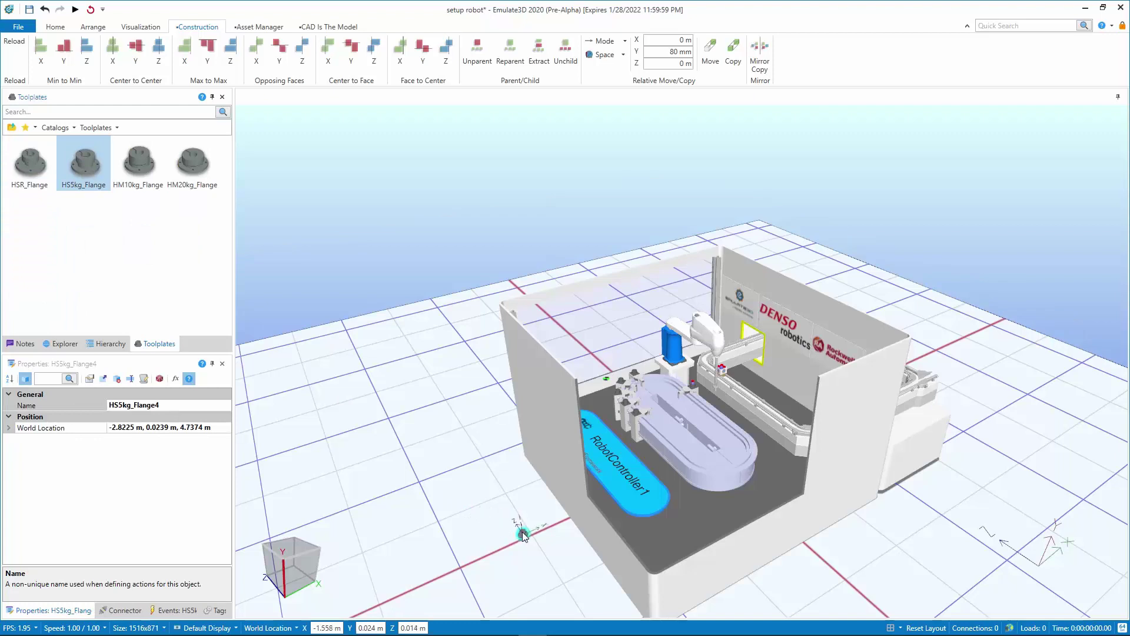
Step: Locate the robot's J3 link in the model hierarchy and select joint_4 beneath it
scroll(729, 447, "up", 5)
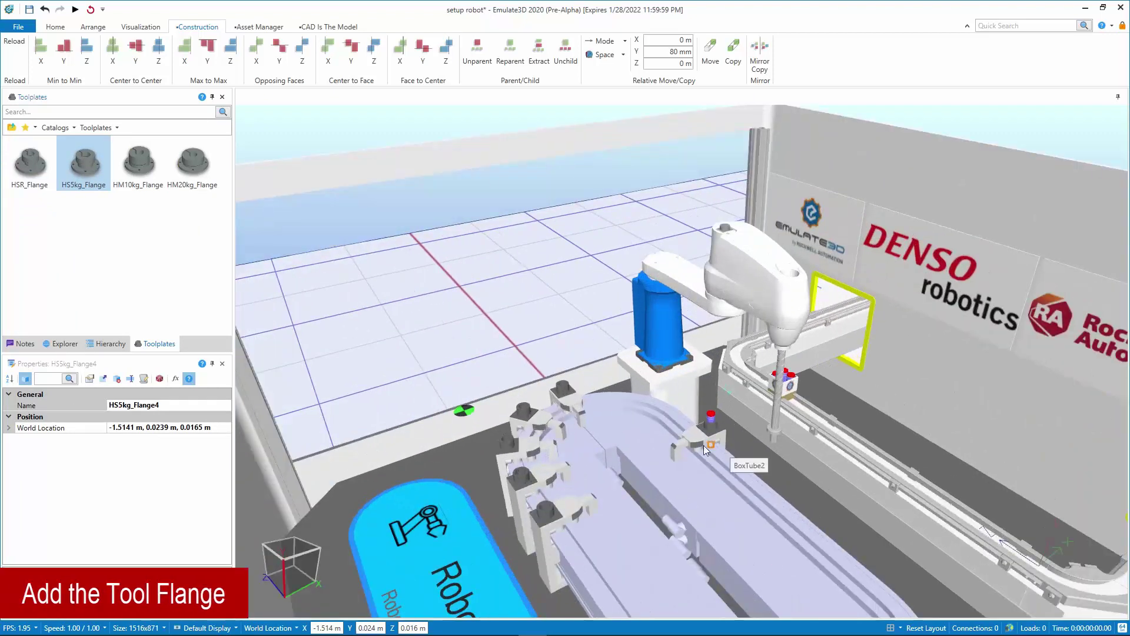
left_click(110, 344)
right_click(778, 401)
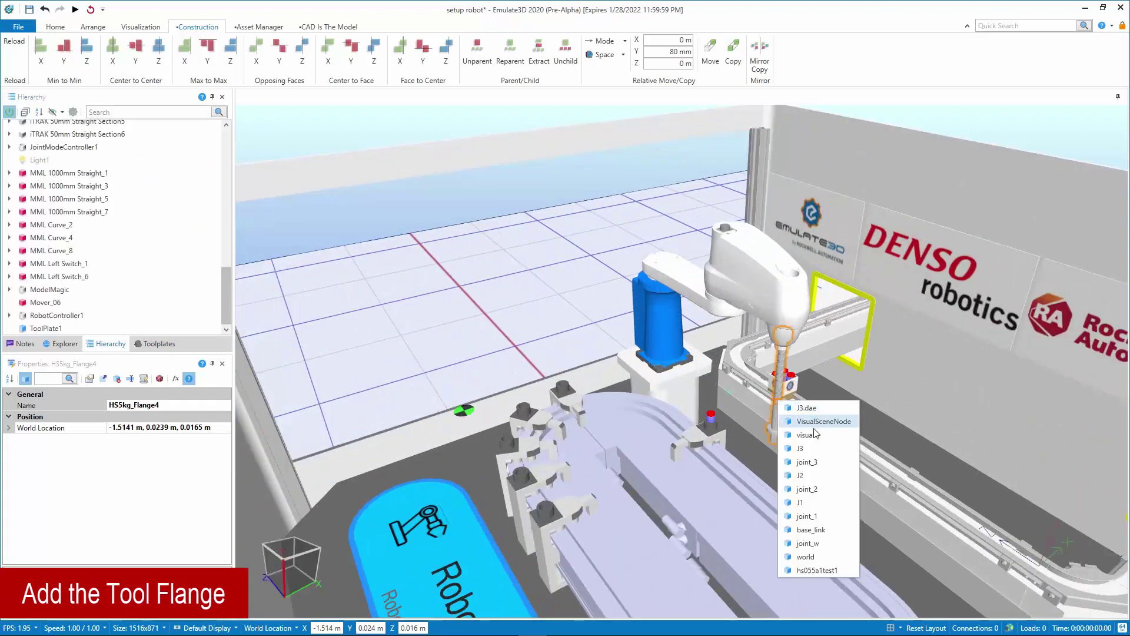
left_click(801, 448)
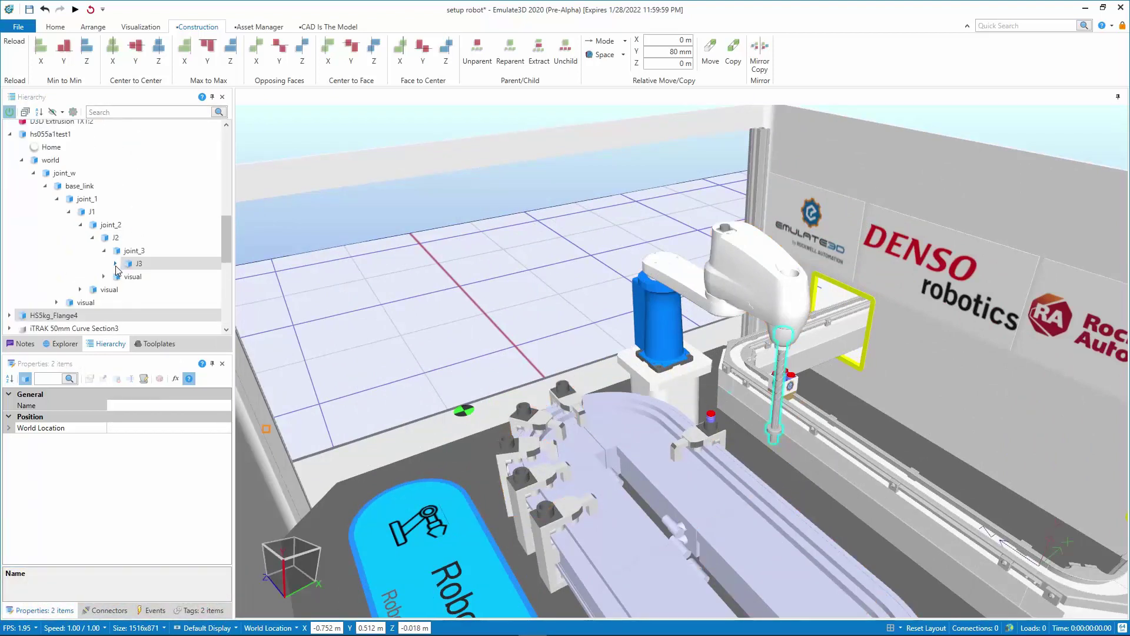
left_click(116, 264)
left_click(156, 277)
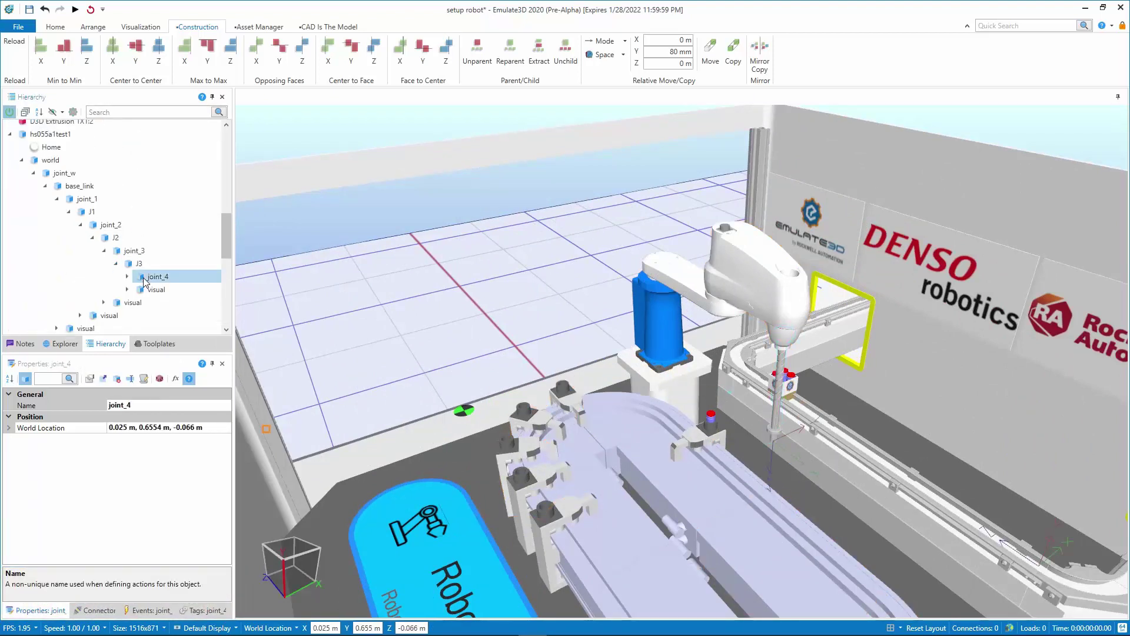
Step: Align the HS5kg flange with joint_4 at the robot's tip and parent it to that joint
left_click_drag(408, 340, 516, 294)
scroll(510, 305, "down", 4)
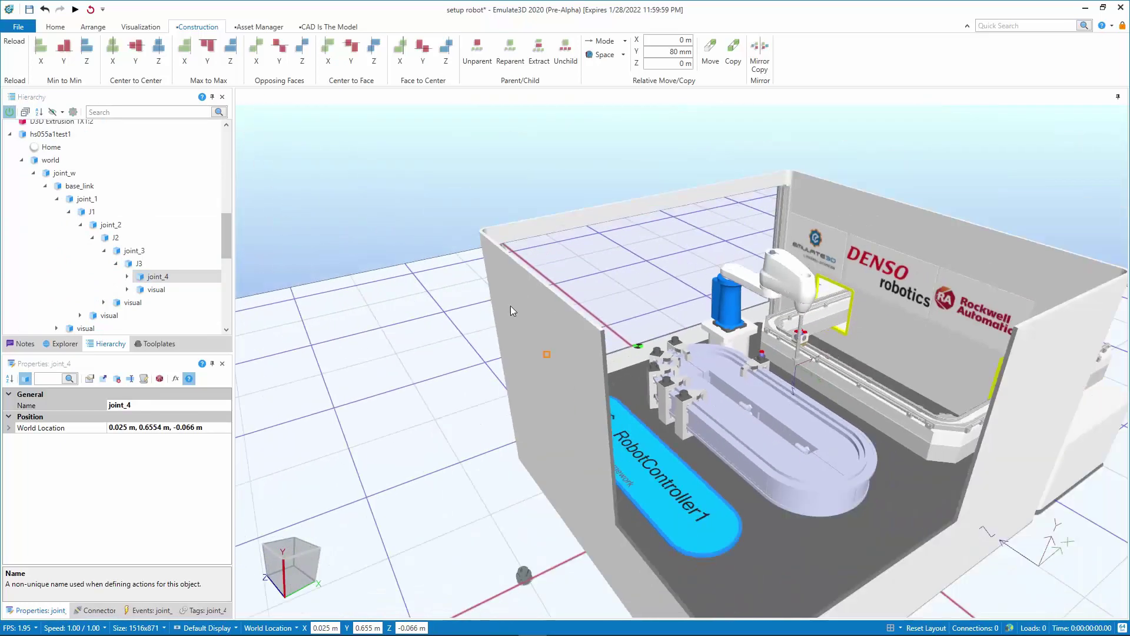
left_click(523, 574)
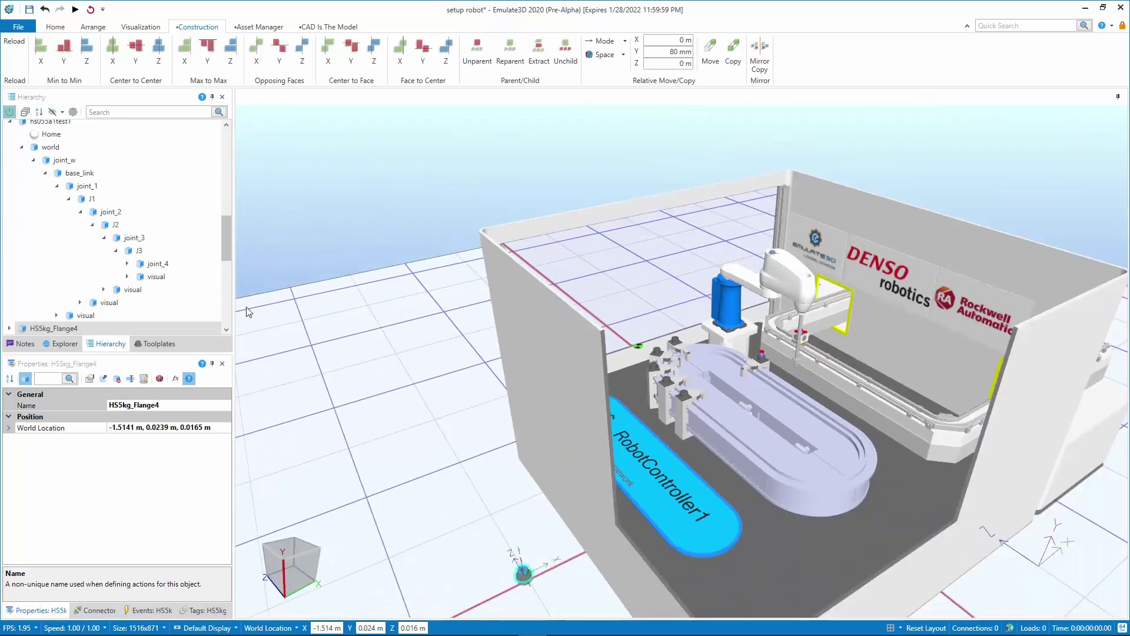
left_click(150, 265, "ctrl")
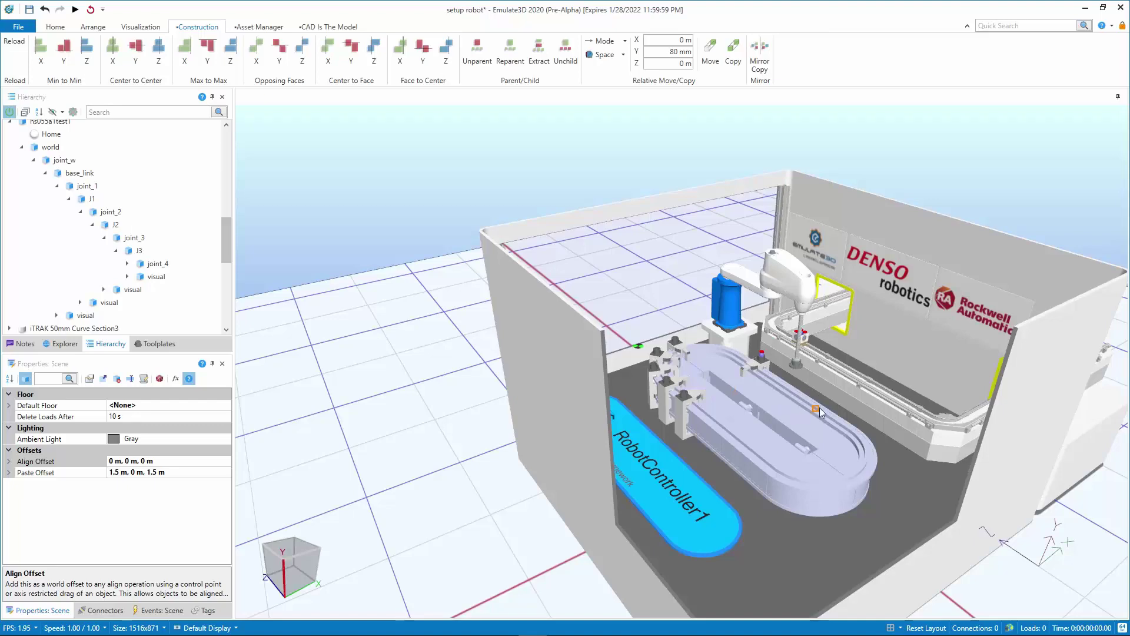
scroll(821, 405, "up", 5)
right_click_drag(826, 403, 701, 446)
scroll(692, 435, "up", 3)
Step: Attach an A321F (Gripper) from the Robot Tools catalog to the flange at the robot's tip
scroll(701, 446, "down", 10)
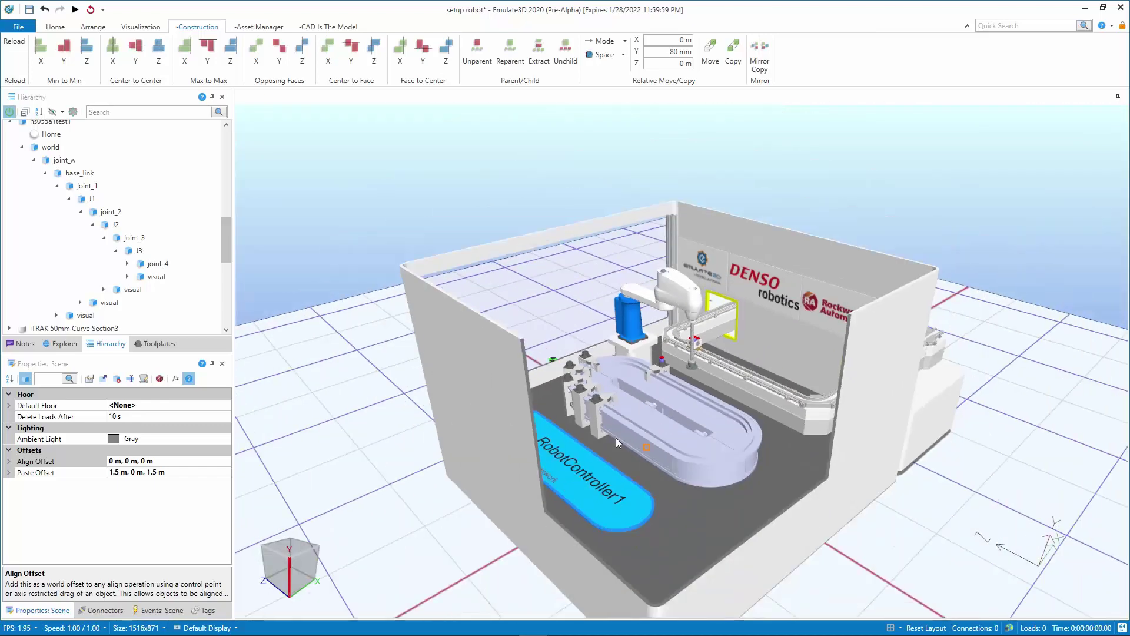
left_click(159, 344)
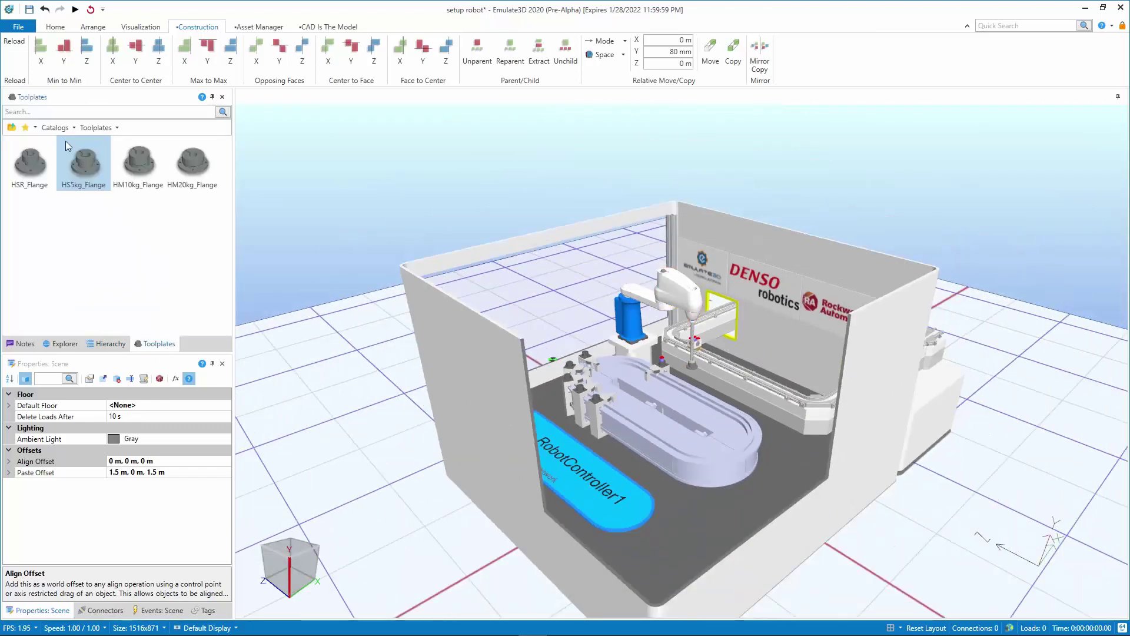
left_click(55, 127)
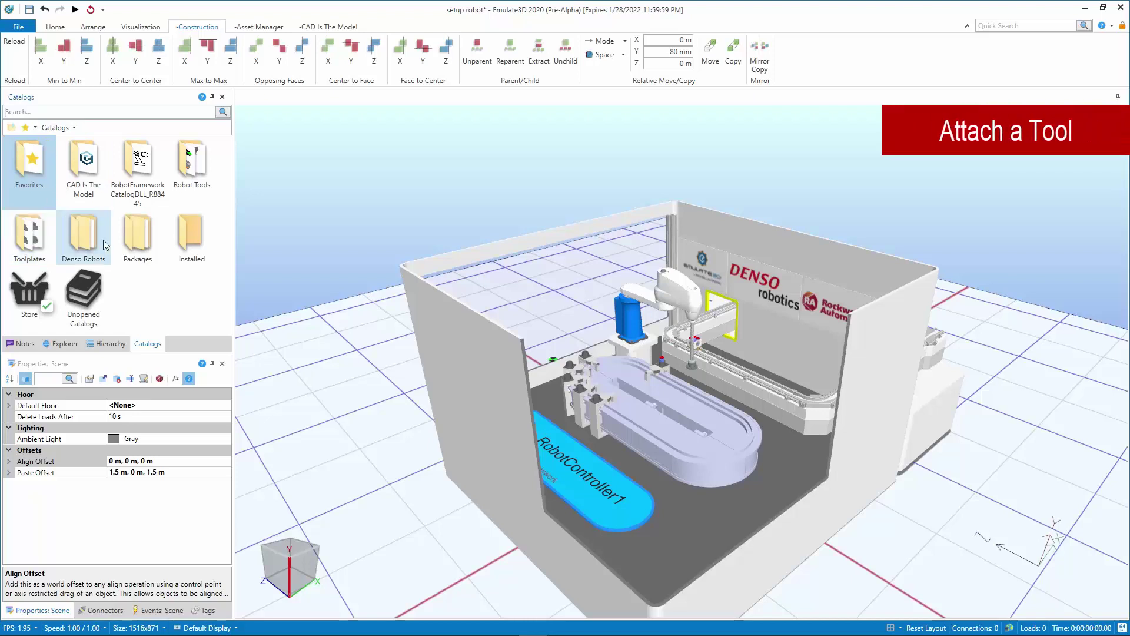
double_click(197, 161)
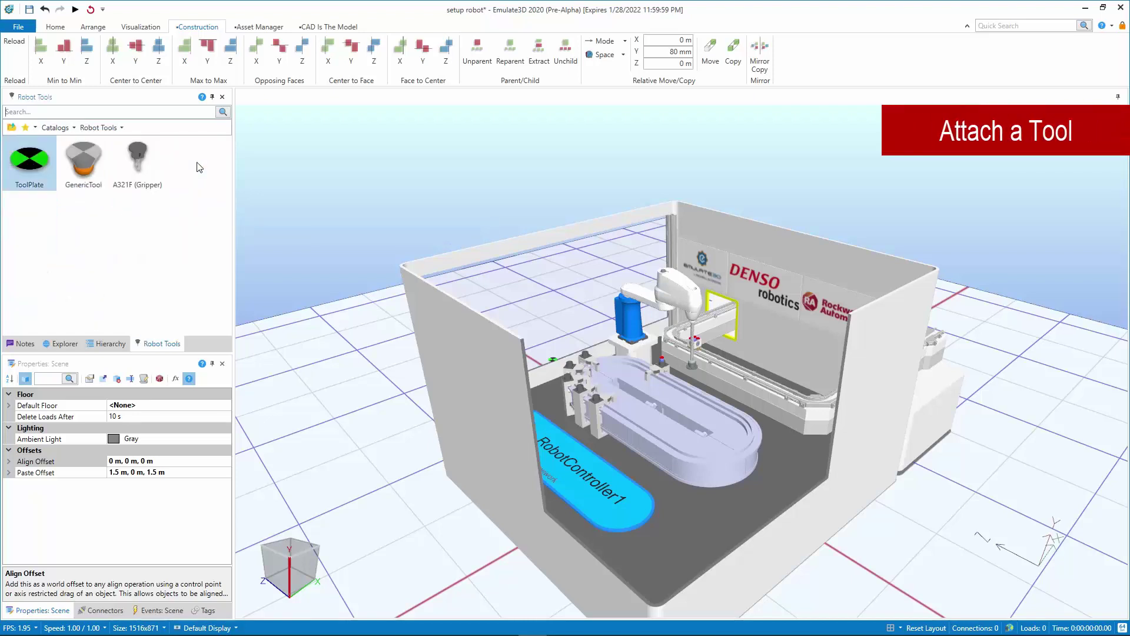
left_click_drag(140, 153, 708, 367)
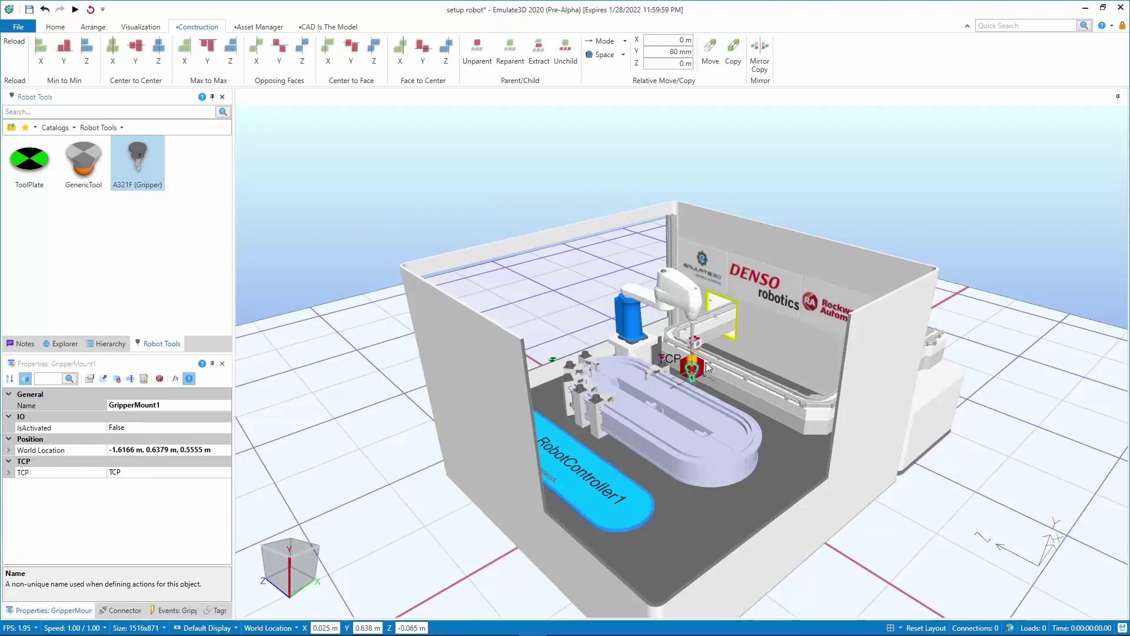
left_click(766, 584)
scroll(662, 346, "up", 5)
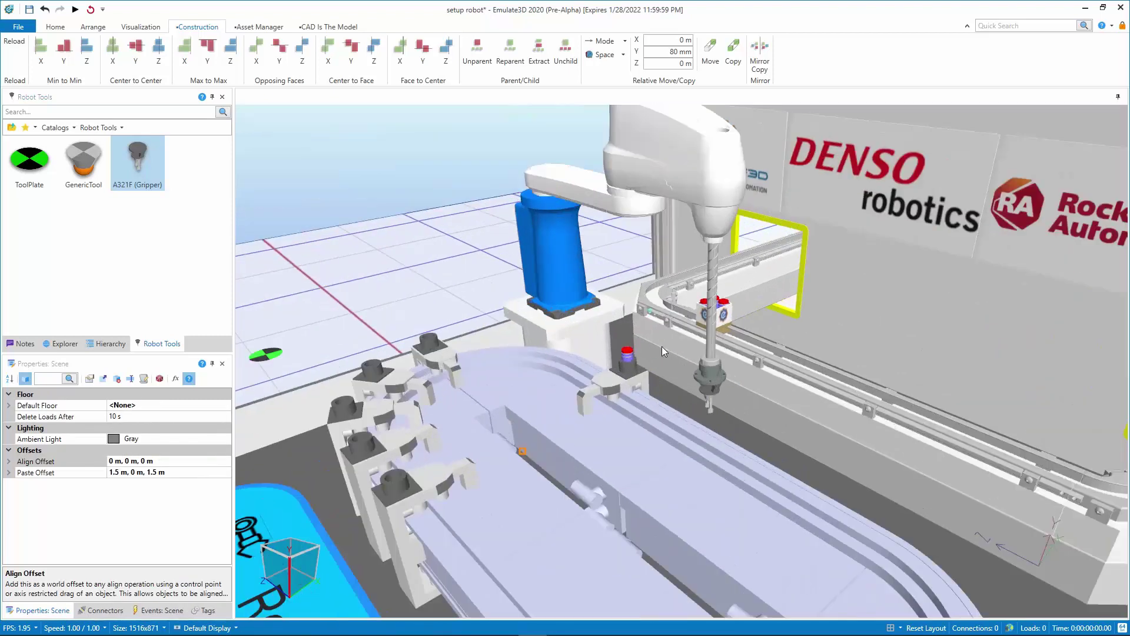
left_click(713, 391)
Step: Link RobotController1's Robot, Tool and Home connectors to the hs055a1test1 robot, GripperMount1 and the Home teachpoint
scroll(712, 391, "down", 5)
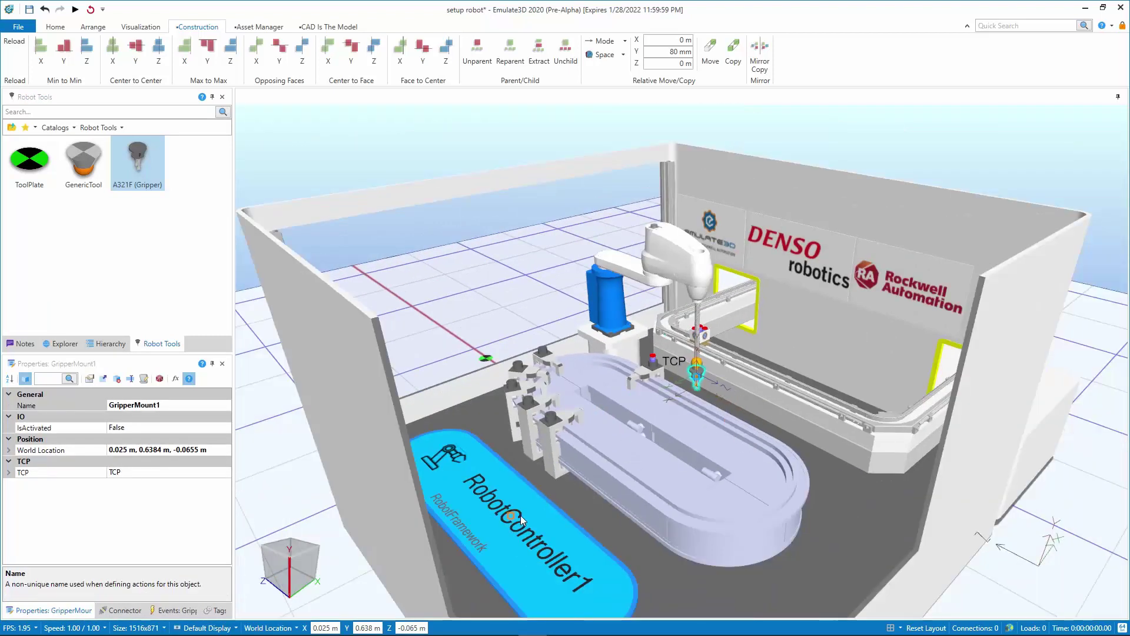
left_click(521, 521)
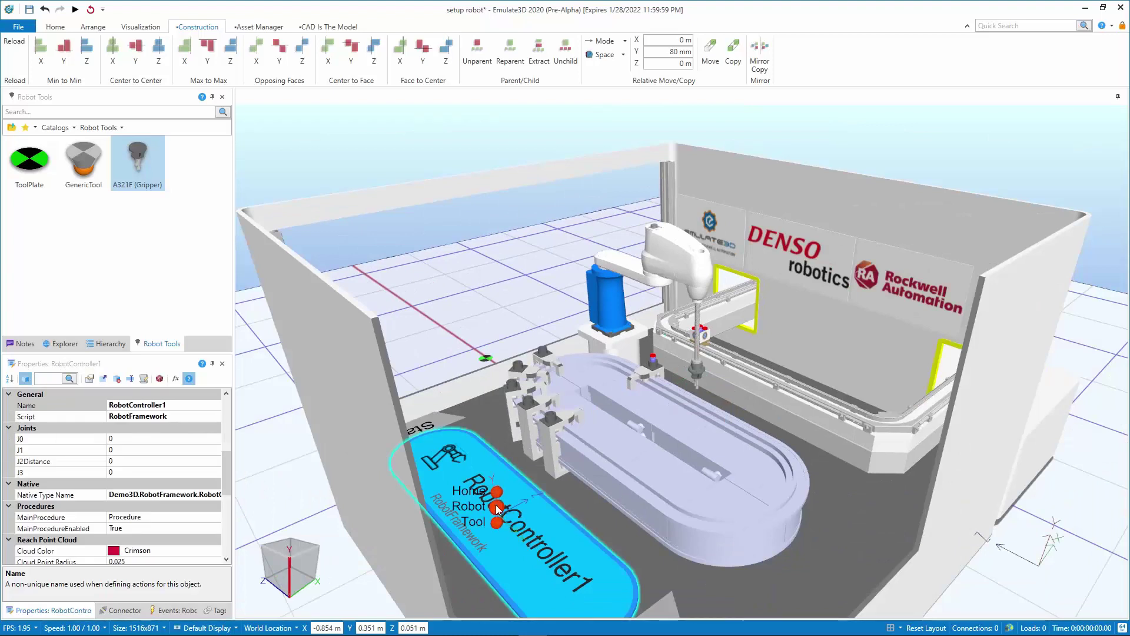
left_click_drag(497, 509, 613, 315)
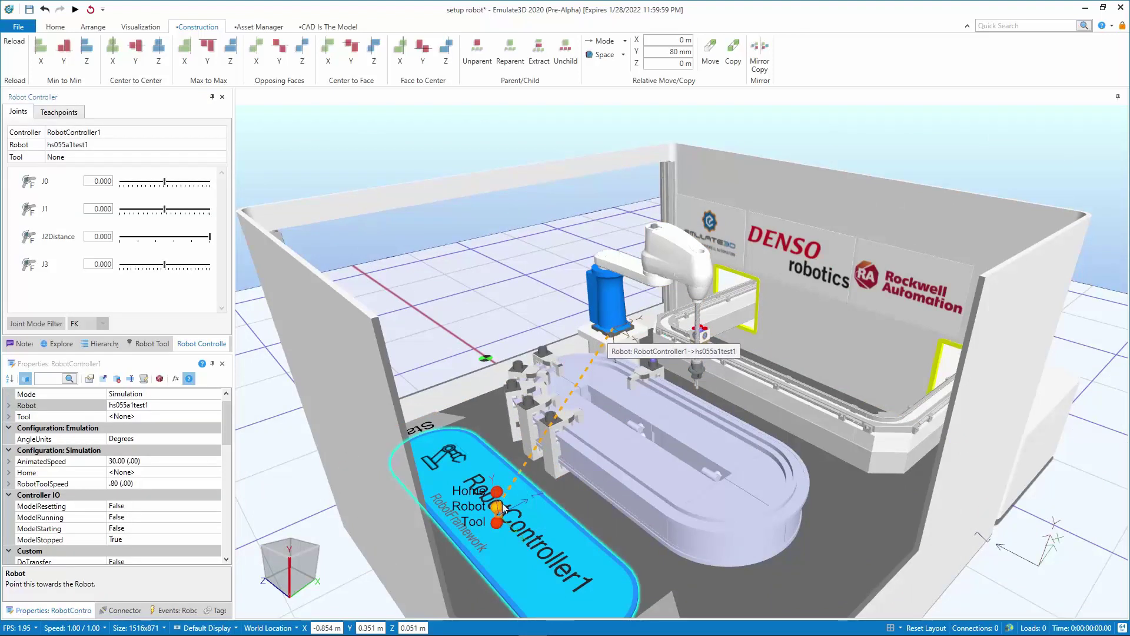
left_click_drag(497, 522, 699, 382)
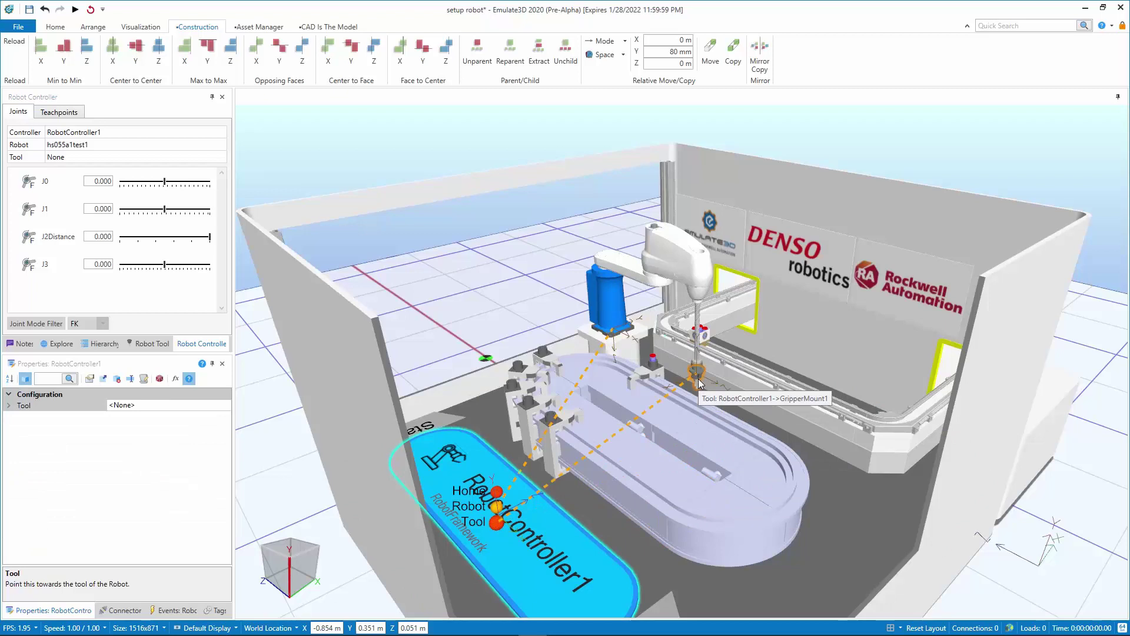
left_click_drag(498, 490, 669, 341)
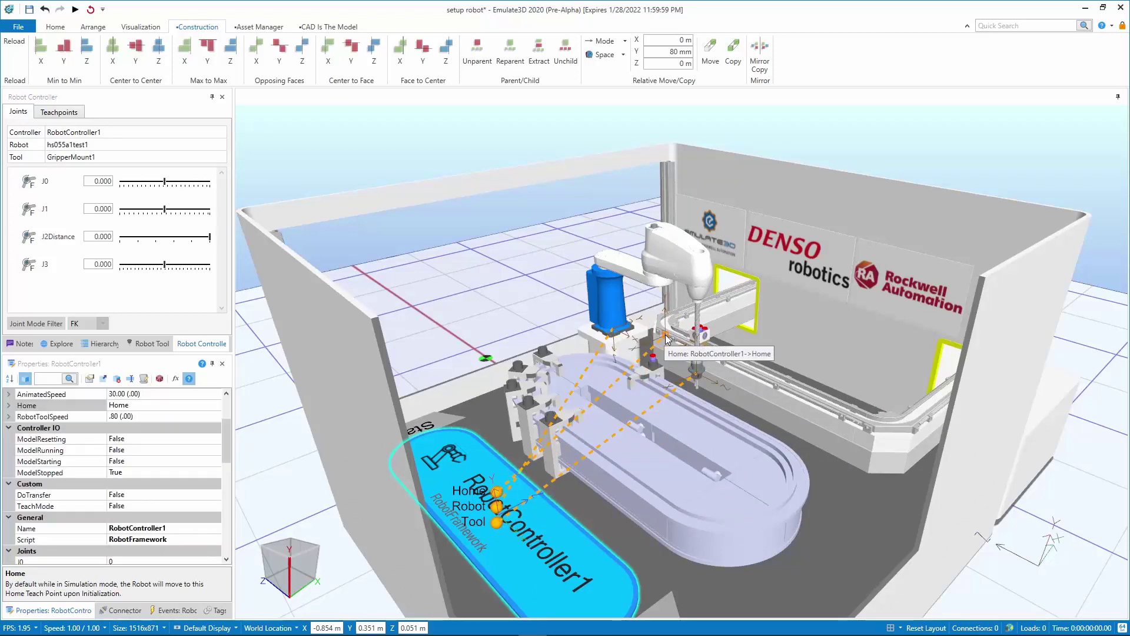
left_click(407, 125)
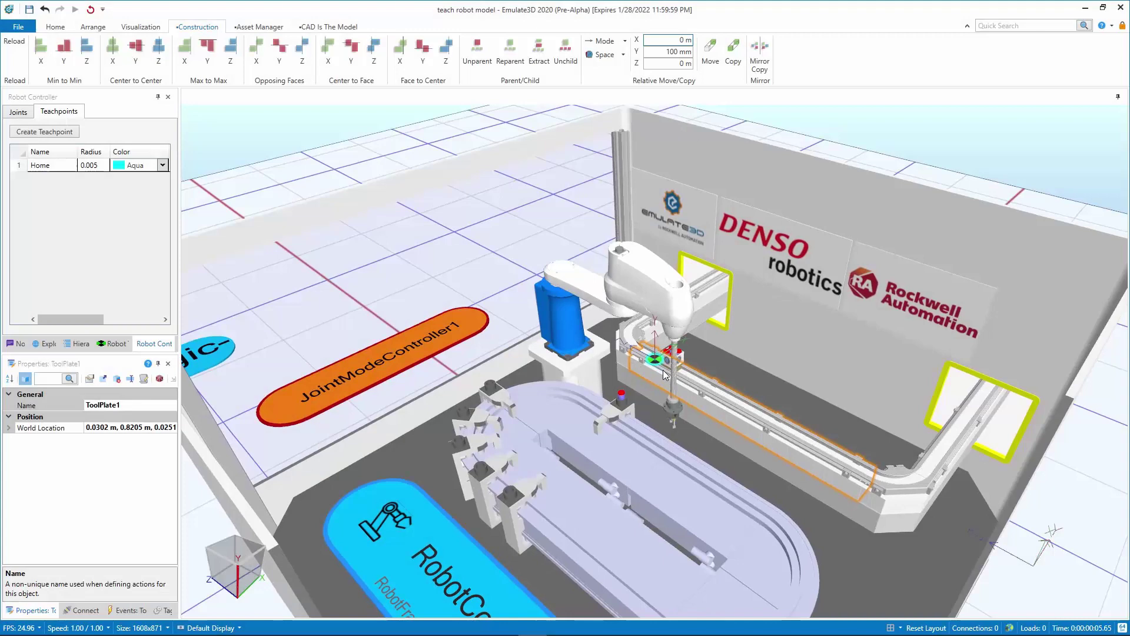
Step: Align ToolPlate1 with the red-topped part on the track fixture, center to center in X and Z, opposing faces in Y
scroll(665, 365, "up", 5)
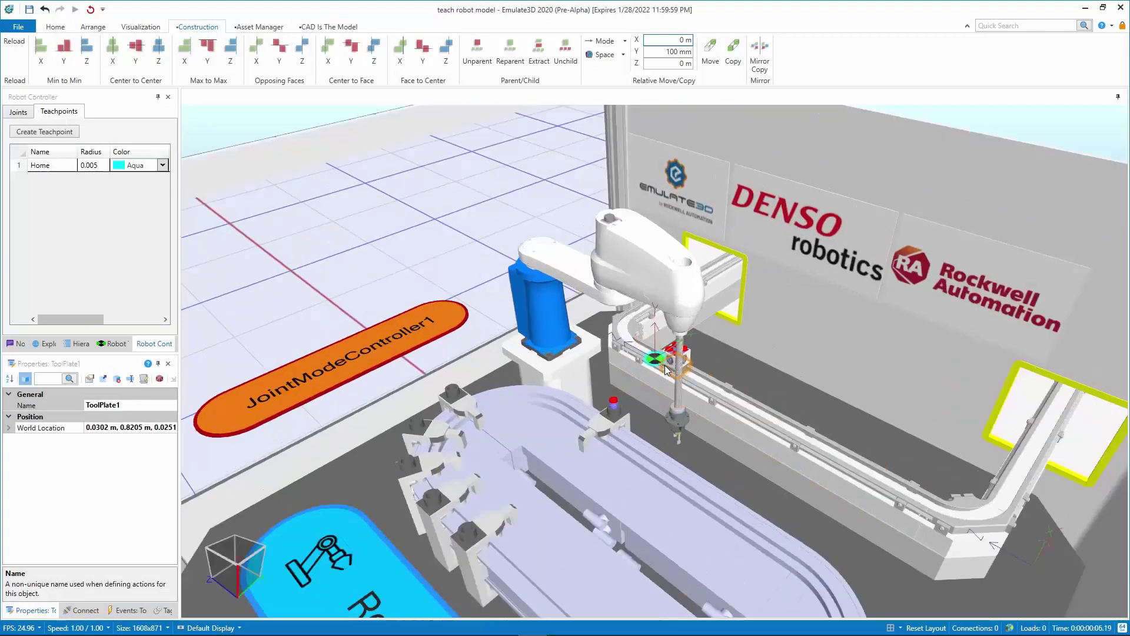
left_click_drag(658, 359, 652, 365)
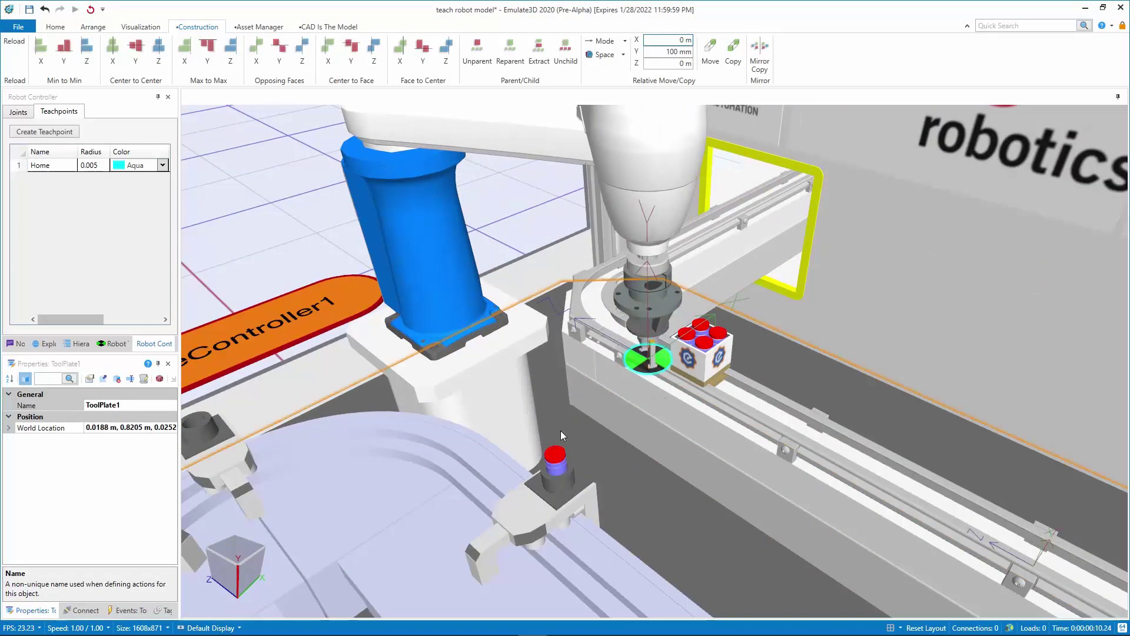
left_click(558, 458, "ctrl")
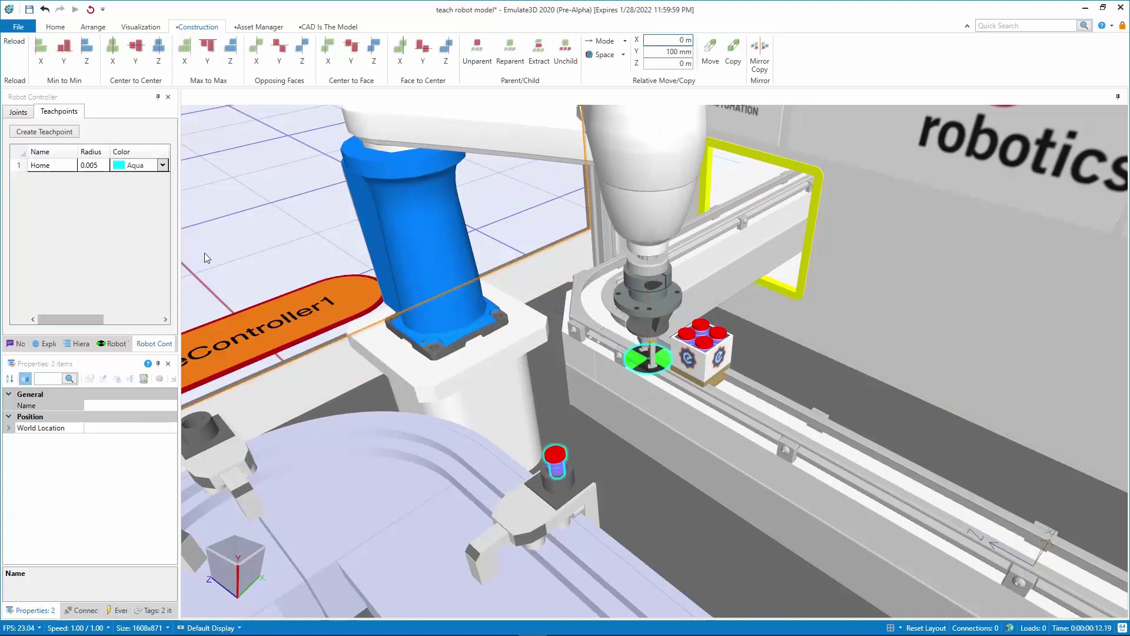
left_click(113, 63)
left_click(159, 56)
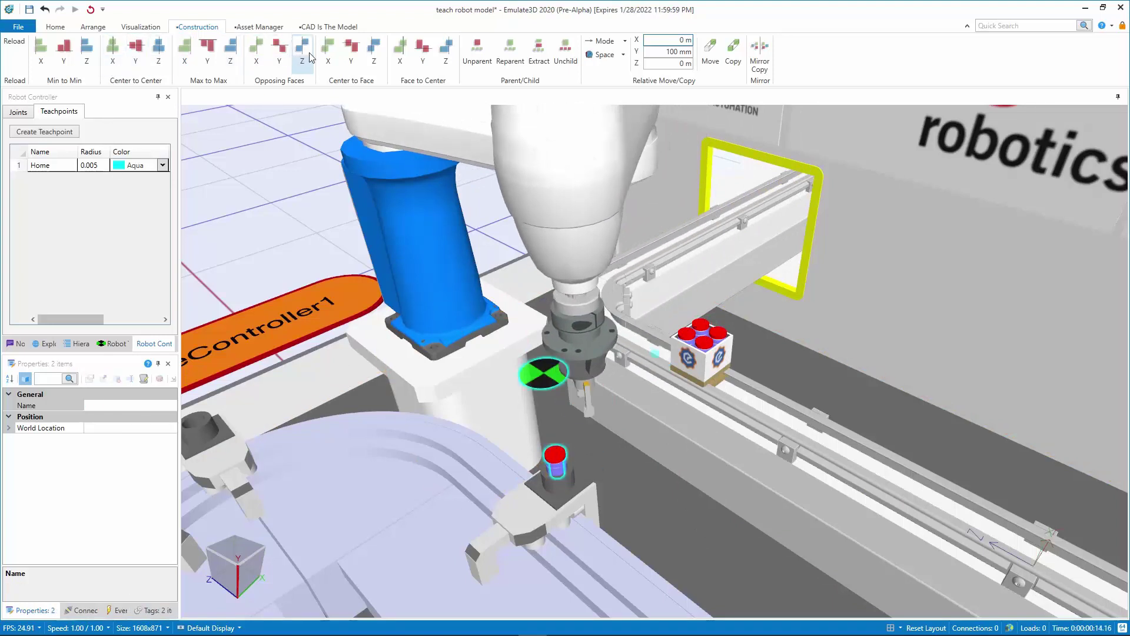
left_click(280, 53)
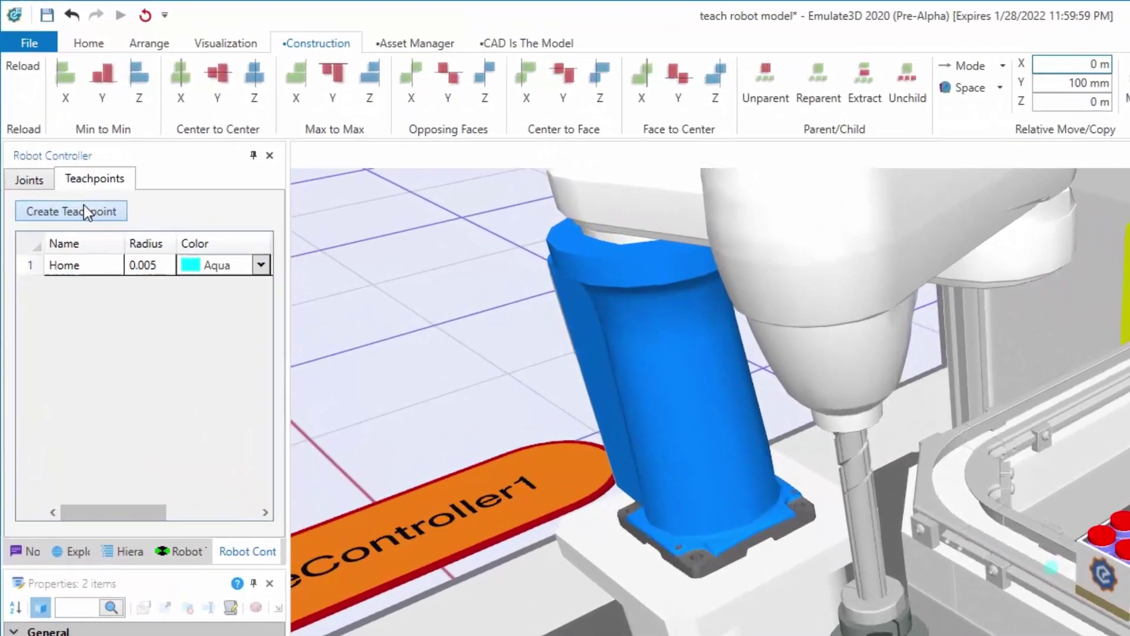
Step: Create a teachpoint at the tool plate's position on the red-topped part and name it Pick
left_click(48, 132)
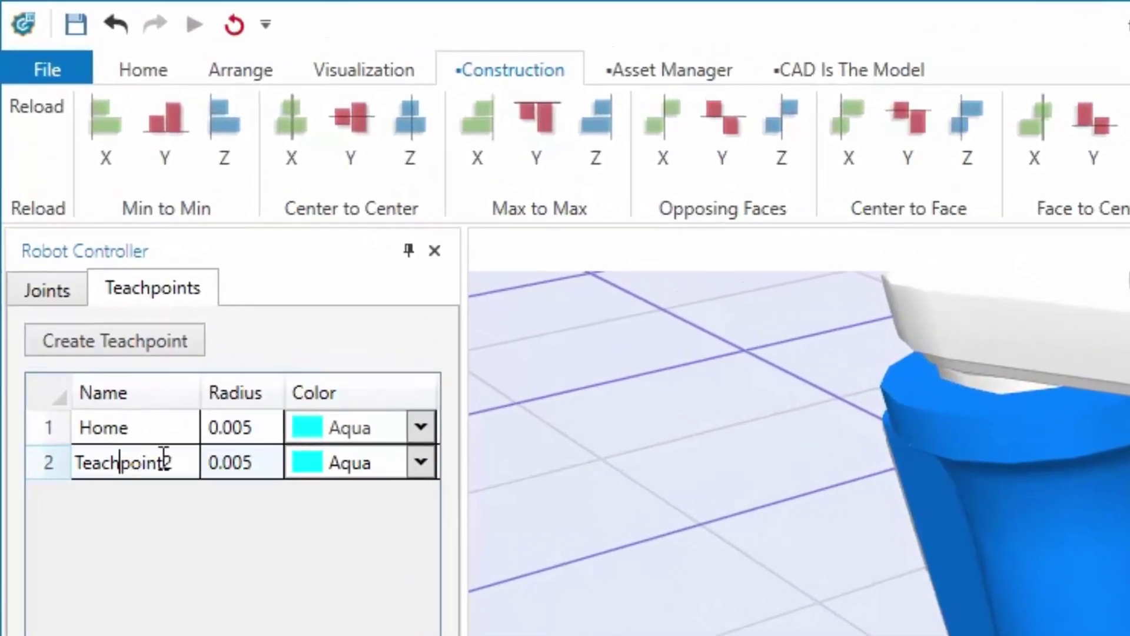
left_click(64, 417)
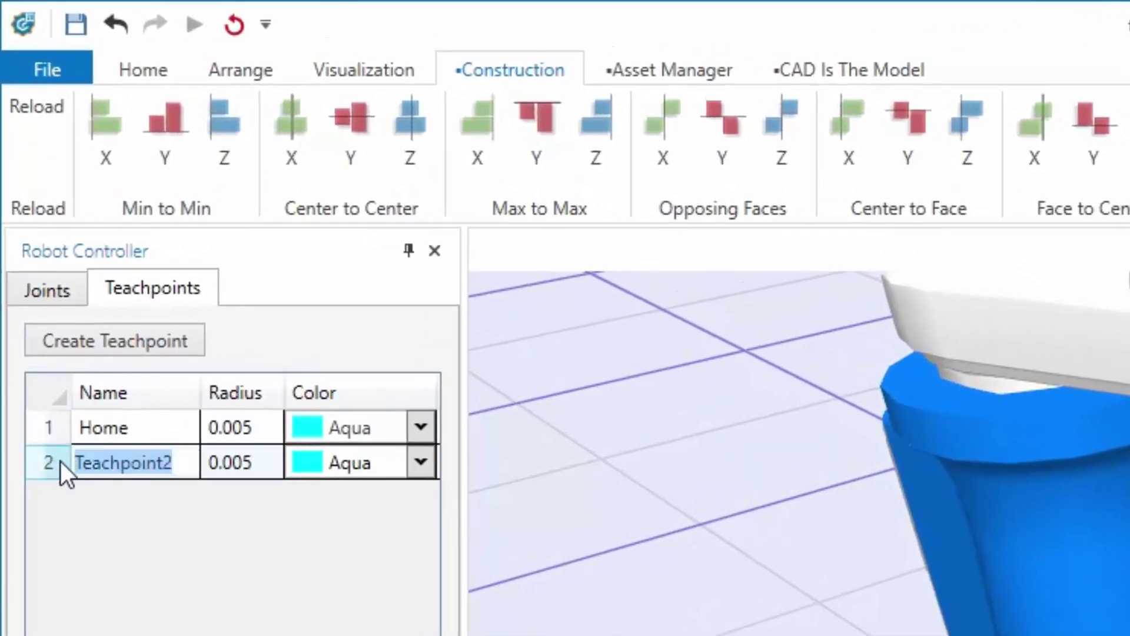
type("Pick")
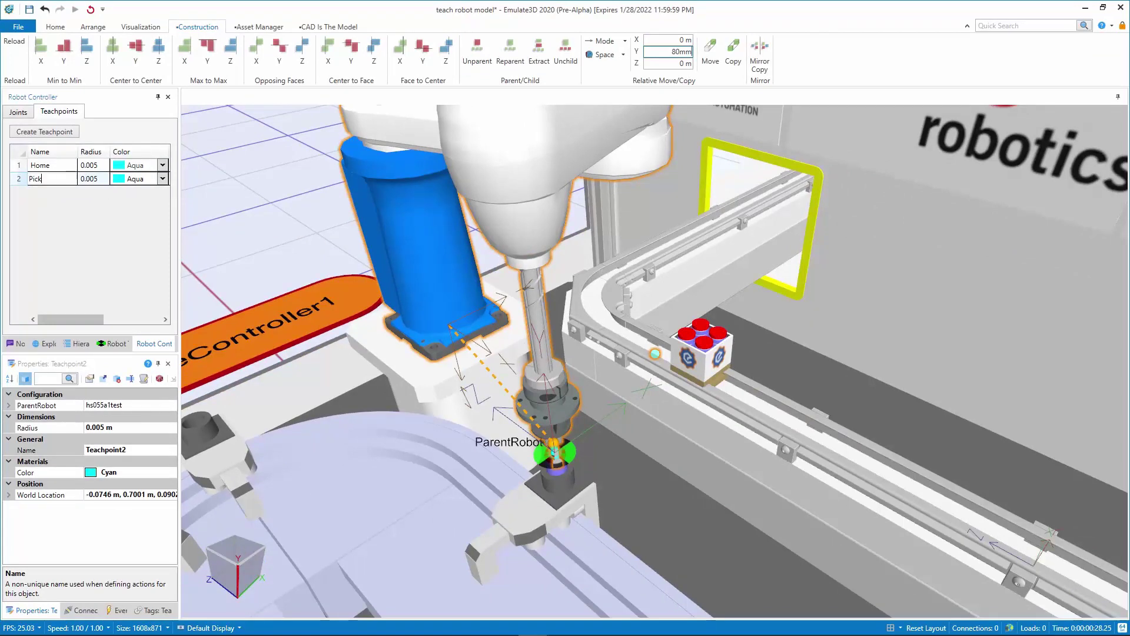
Step: Move the tool plate up 80 mm in Y from Pick, create a teachpoint there and name it PickPounce
left_click(709, 62)
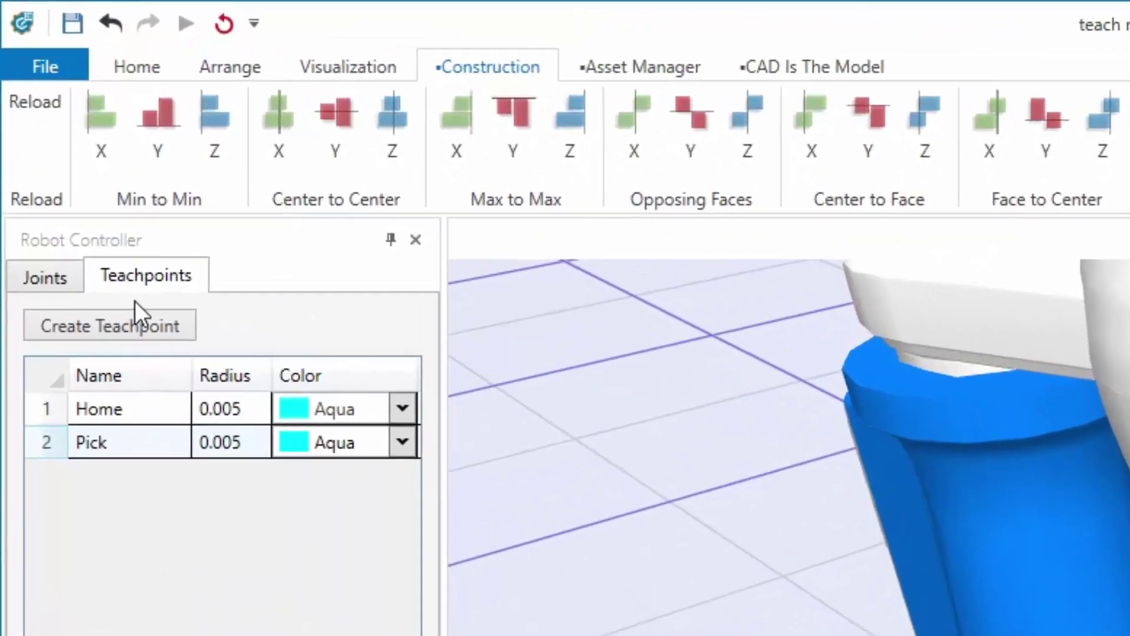
left_click(133, 323)
left_click(126, 480)
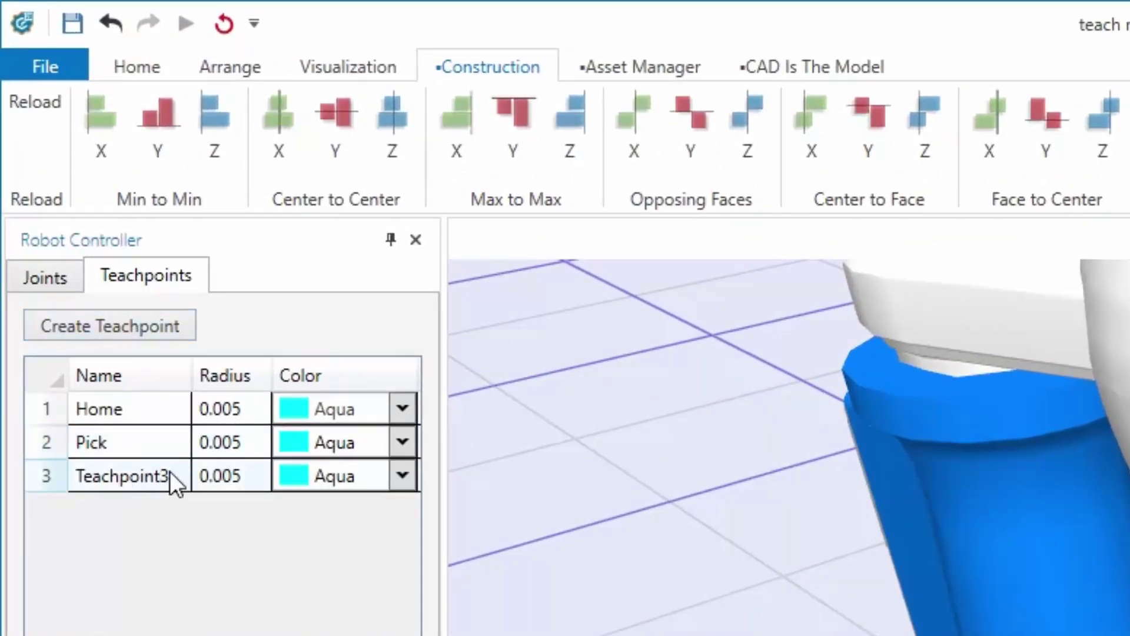
left_click(174, 476)
type("P")
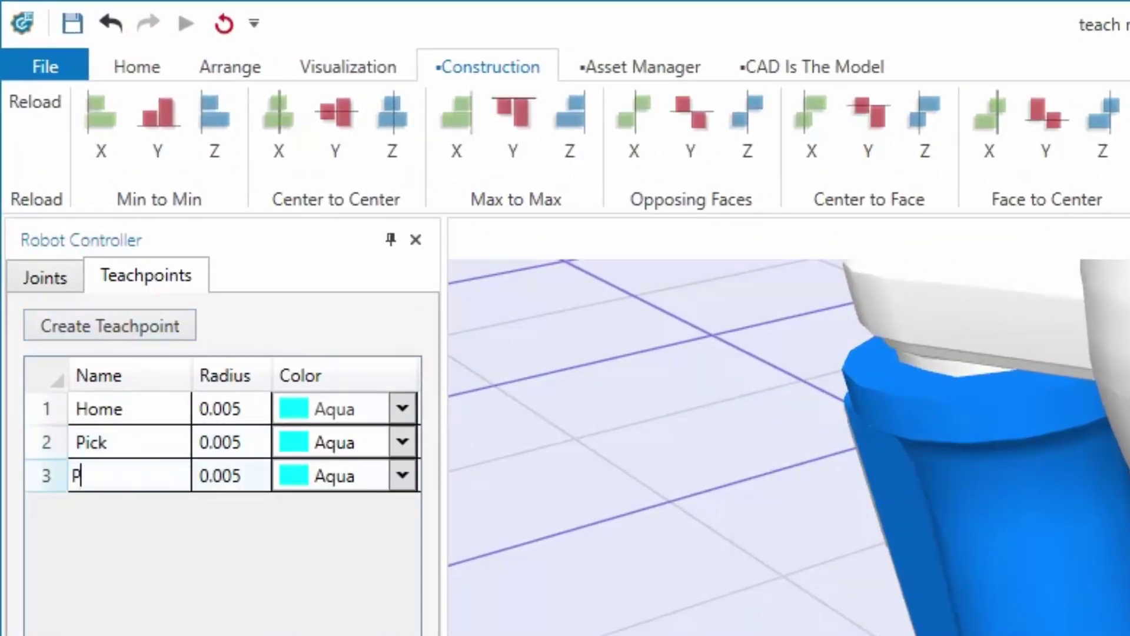
type("ickPounce")
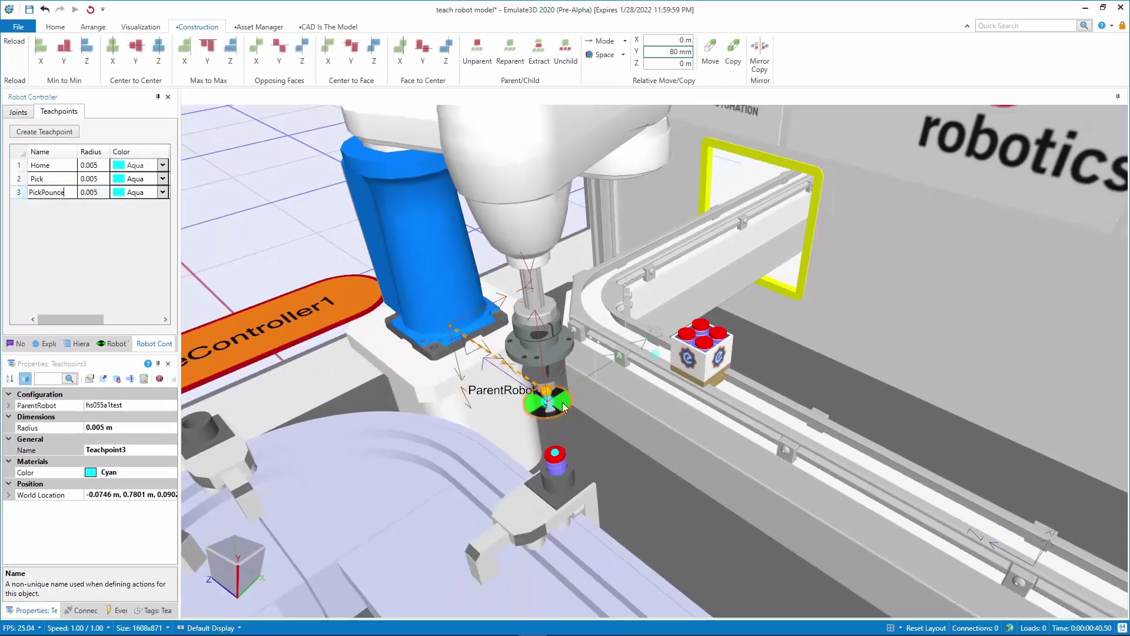
Step: Move the tool plate over the red-studded block on the conveyor and align it with the top of the block
left_click_drag(547, 401, 719, 317)
left_click(424, 247, "ctrl")
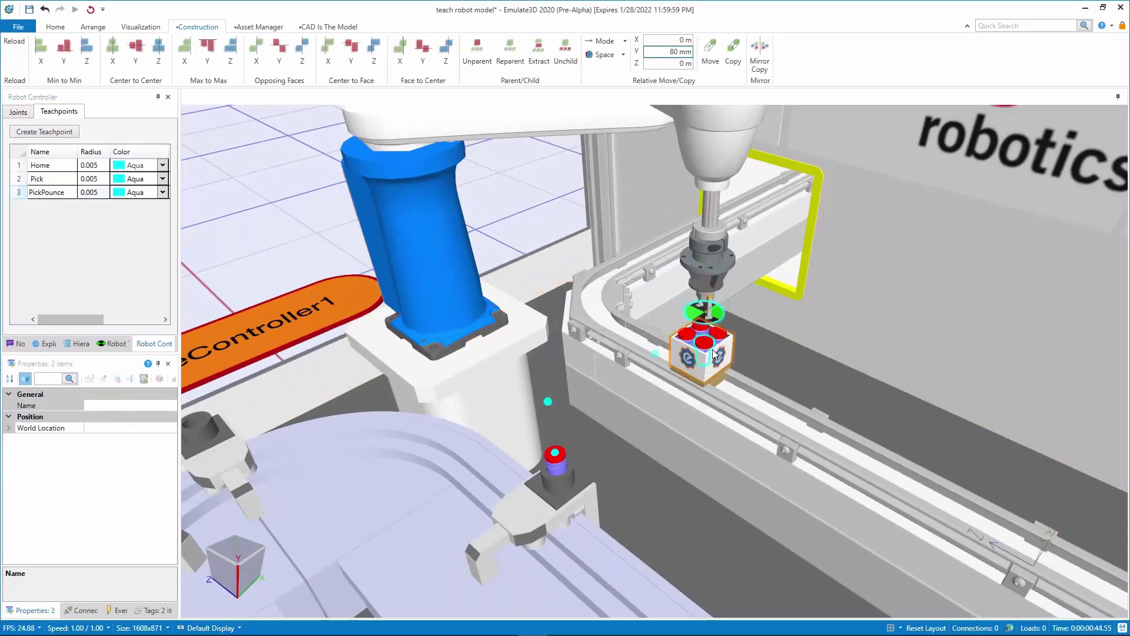
left_click(246, 50)
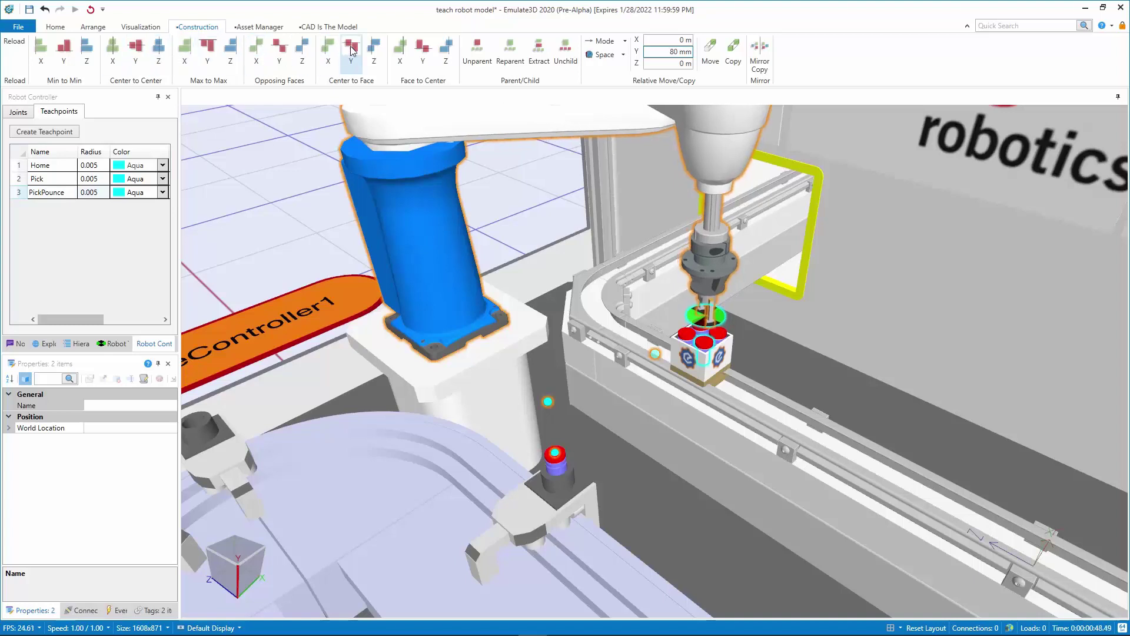
left_click(289, 52)
Step: Create a teachpoint at the tool plate's position on the conveyor block and name it Place
left_click(58, 133)
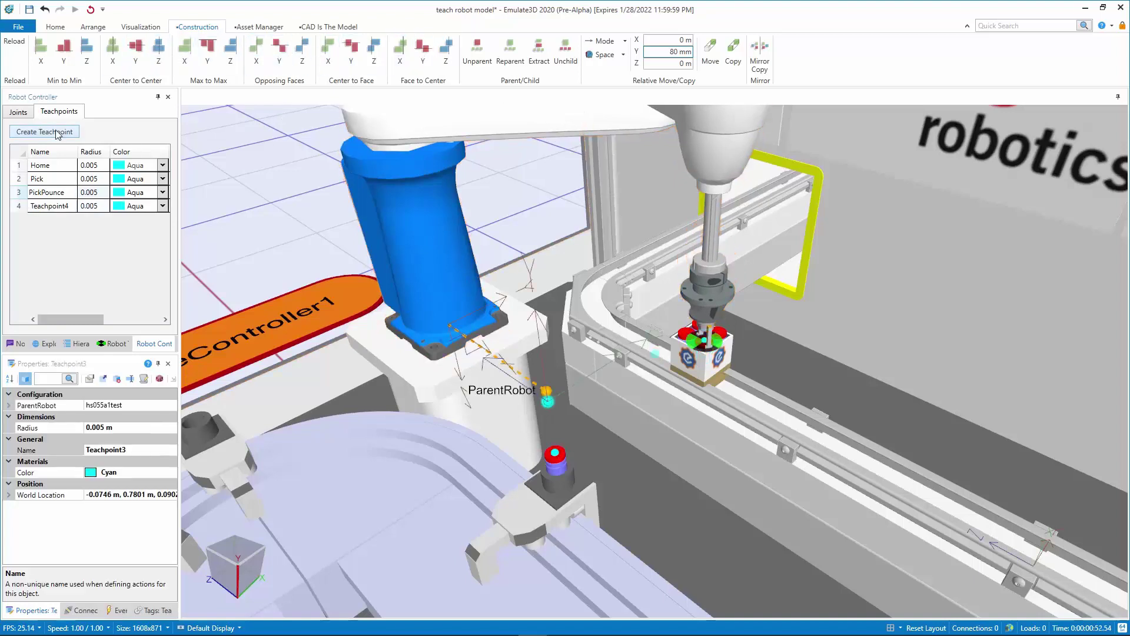
double_click(71, 205)
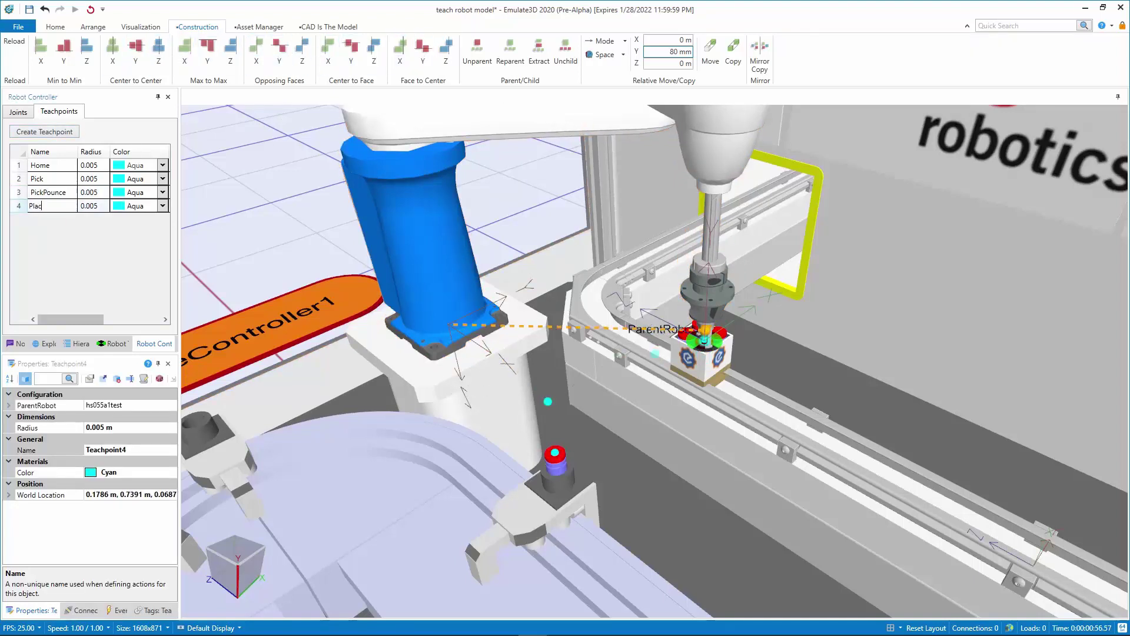
type("Place")
Step: Move ToolPlate1 up 80 mm in Y from Place, create a teachpoint there and open its name for editing
left_click(704, 334)
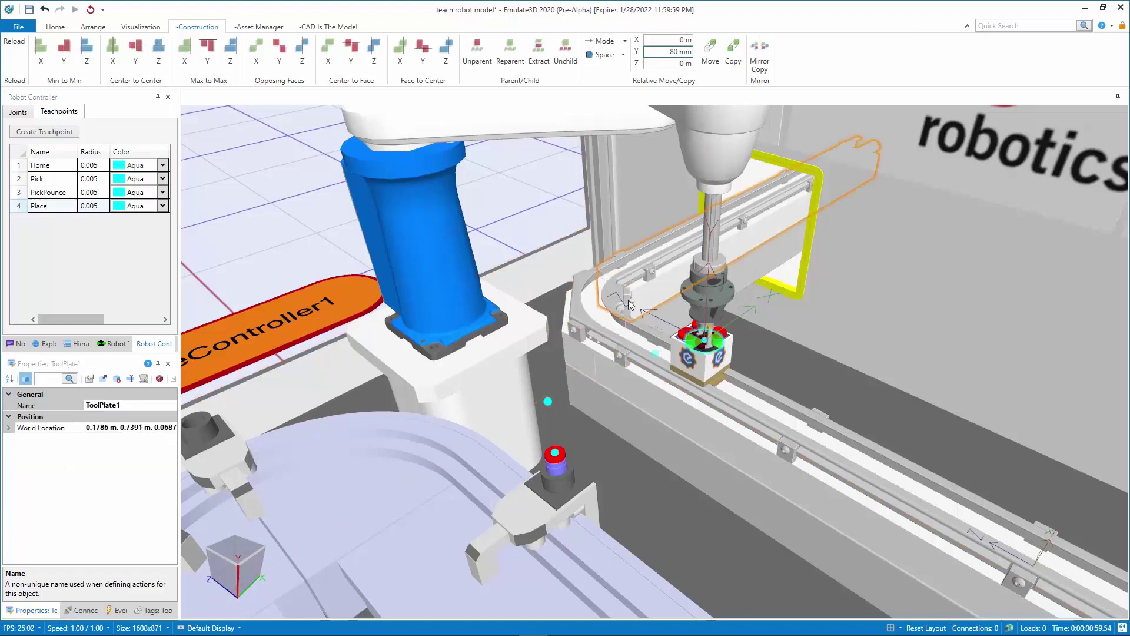
left_click(710, 48)
left_click(44, 131)
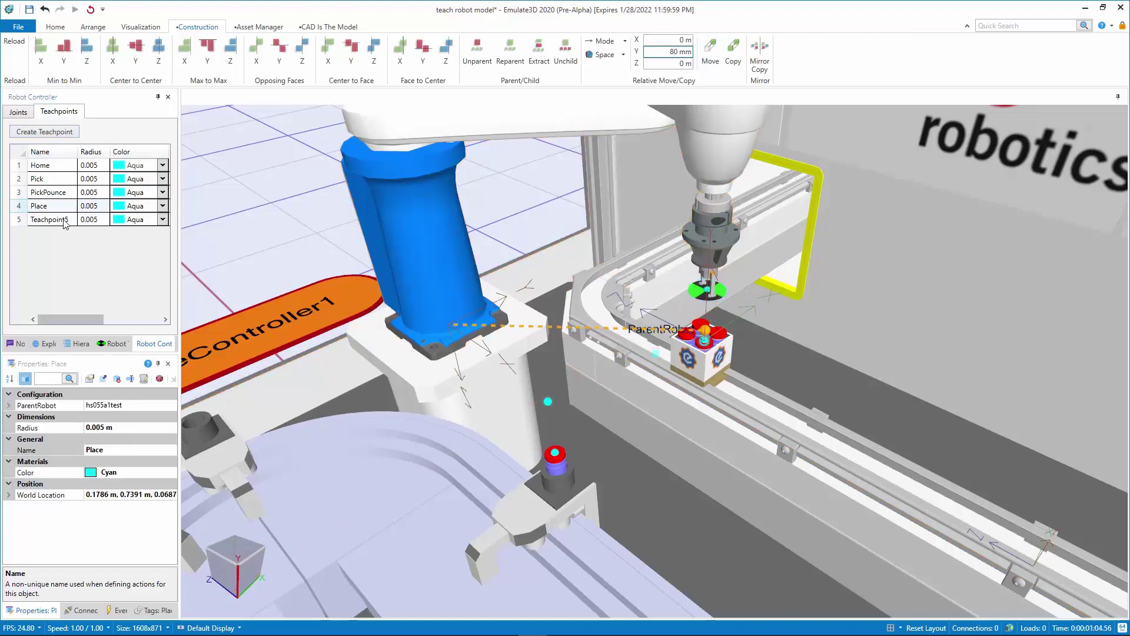
double_click(70, 219)
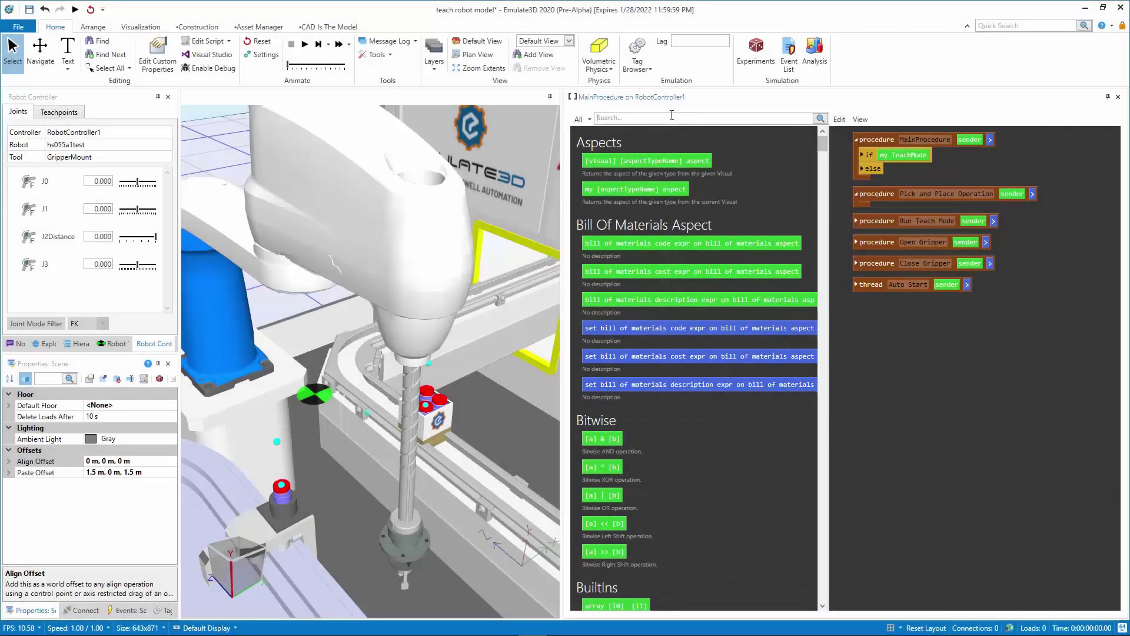
Step: Search the script blocks for "move" and add a move ptp to [target] block to the Pick and Place Operation procedure
left_click(671, 117)
type("move")
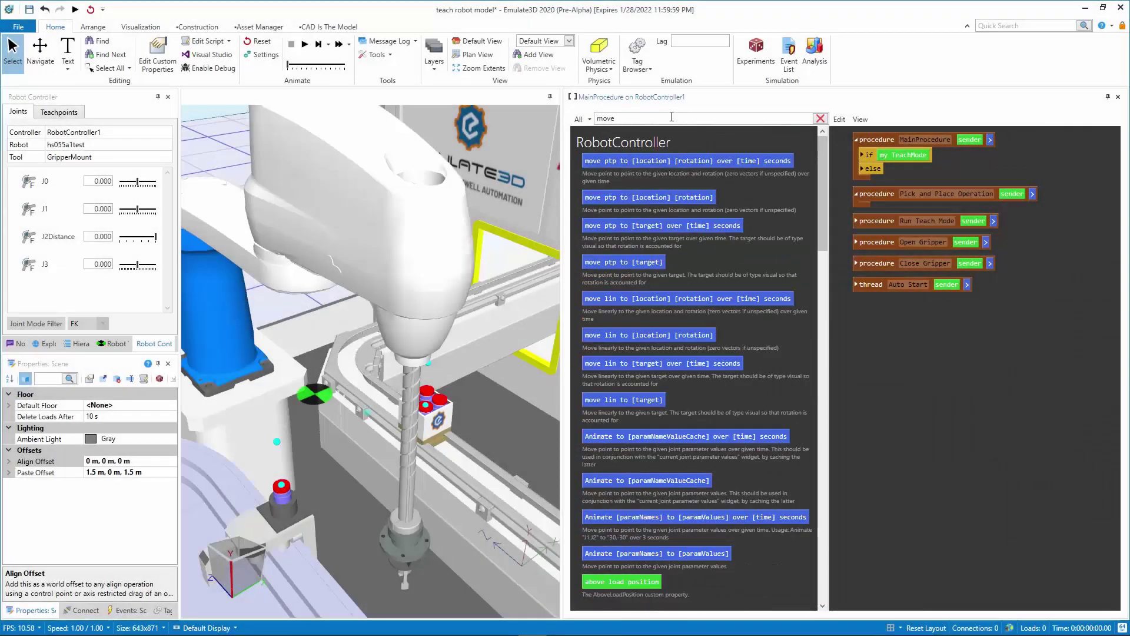
left_click_drag(585, 197, 854, 200)
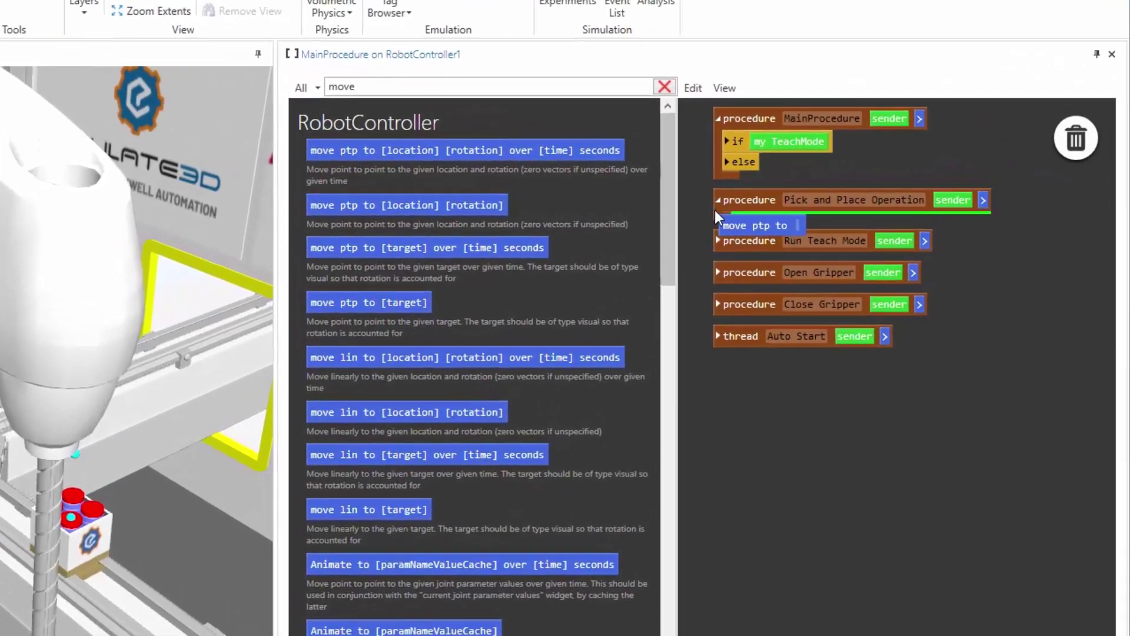
left_click_drag(715, 209, 716, 213)
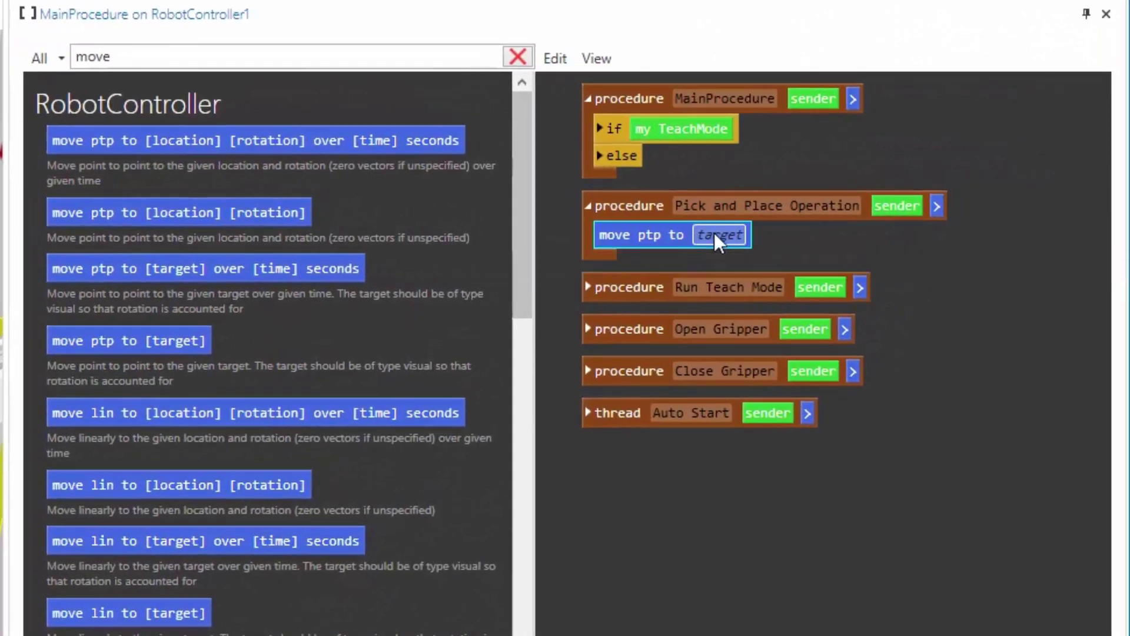
Step: Set the target of the new move ptp block to teachpoint "Home"
left_click(714, 234)
type("teach")
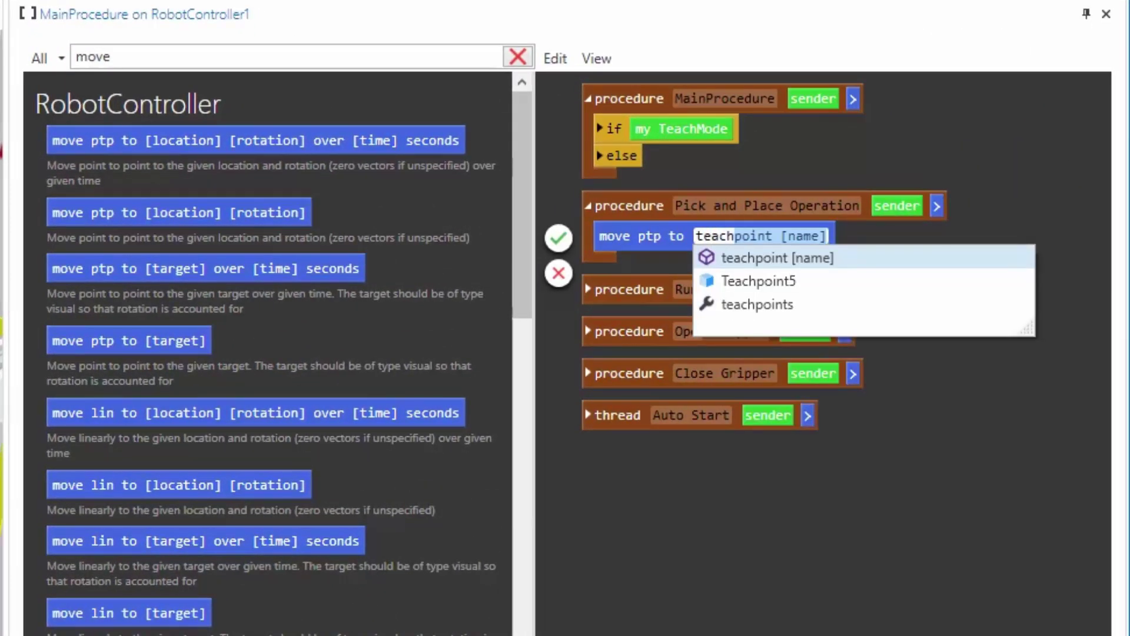
key("Return")
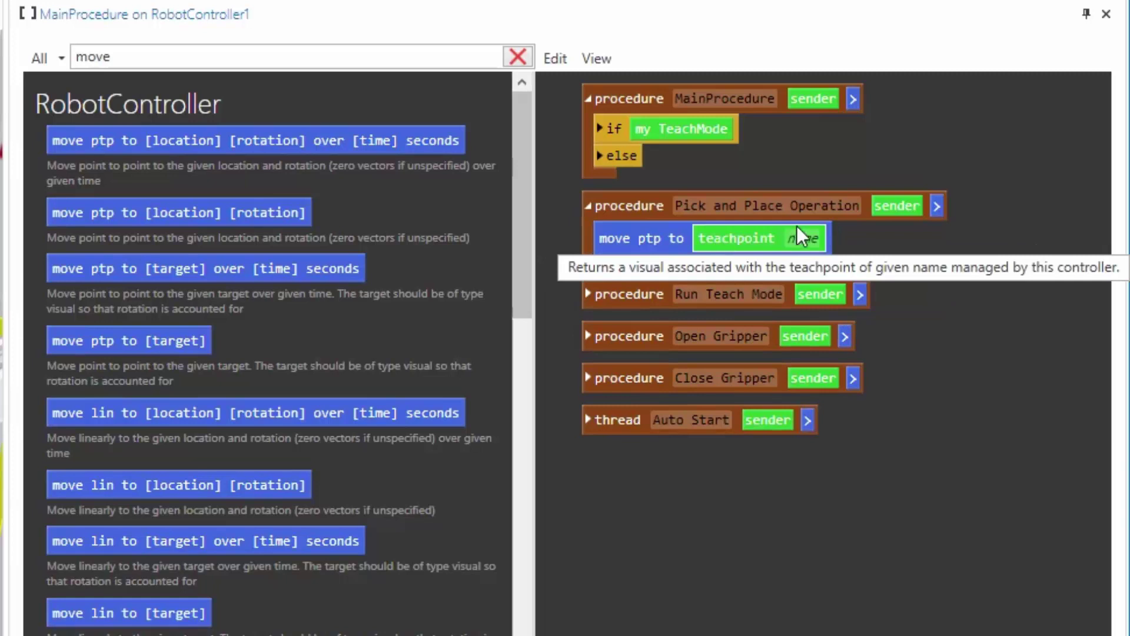
left_click(811, 238)
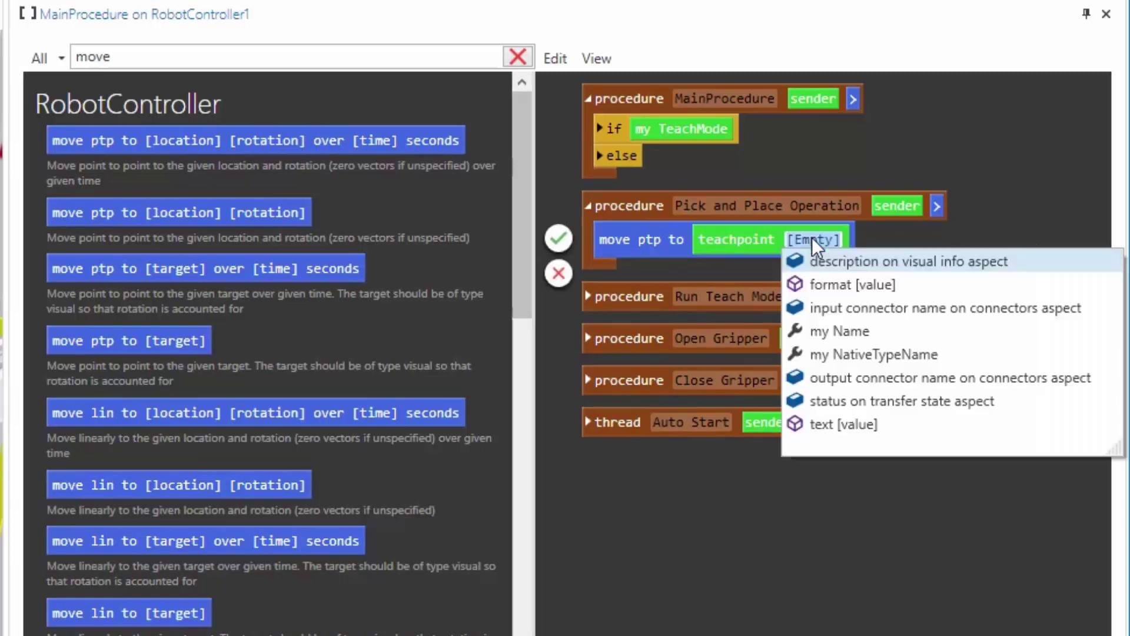
type("\"Home")
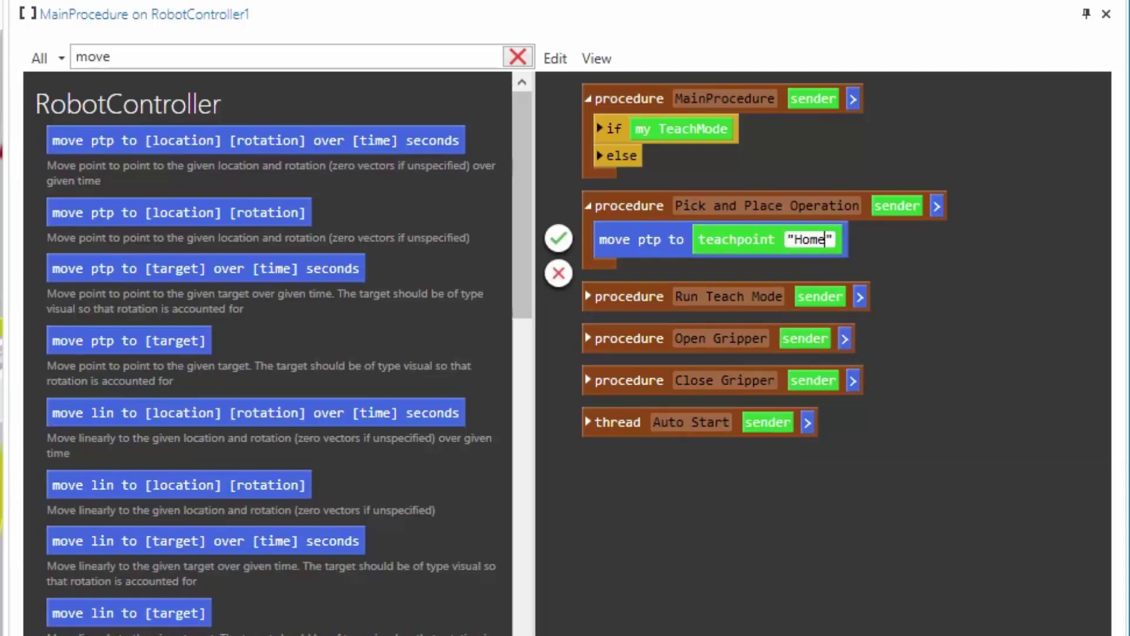
key("Return")
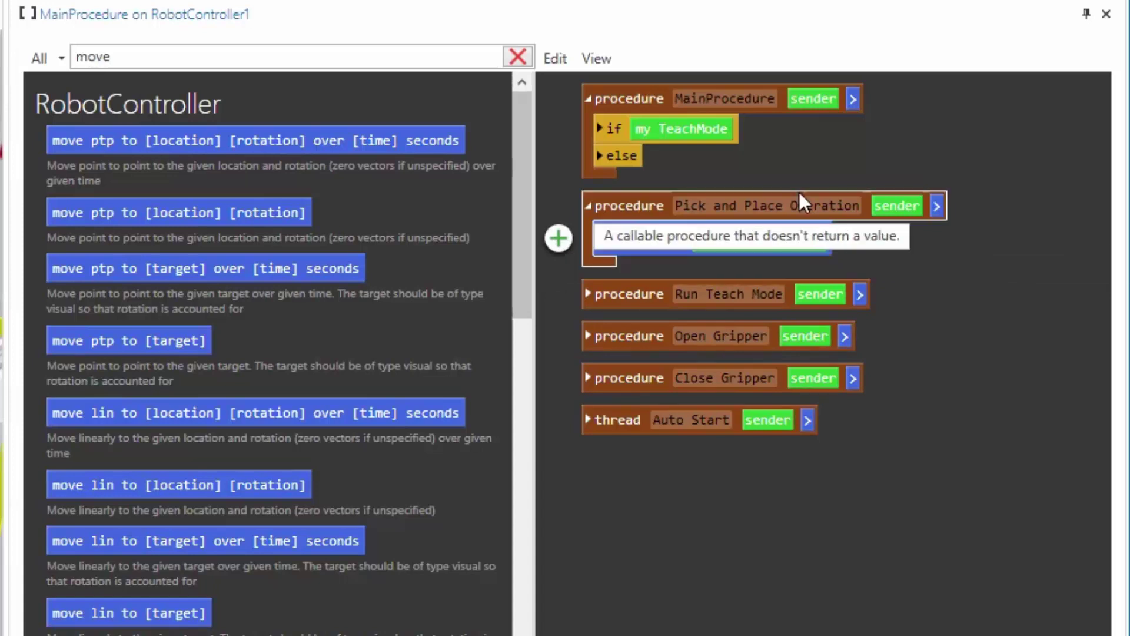
Step: Below the Home move, add an Open Gripper call and a copied move ptp block targeting teachpoint "PickPounce"
left_click_drag(845, 340, 614, 271)
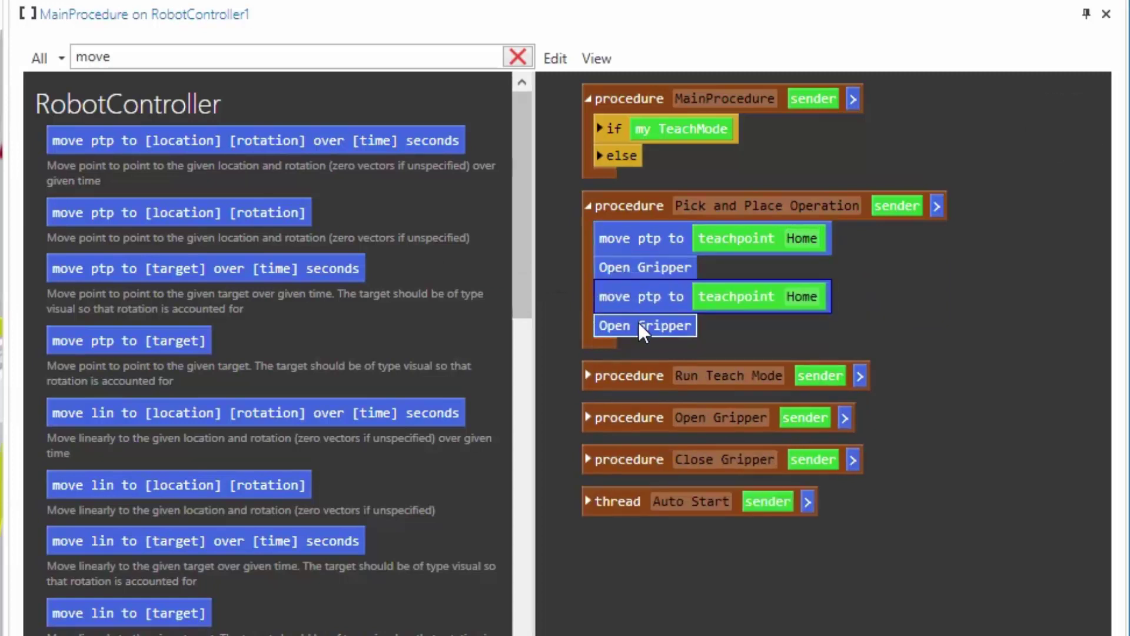
key("Delete")
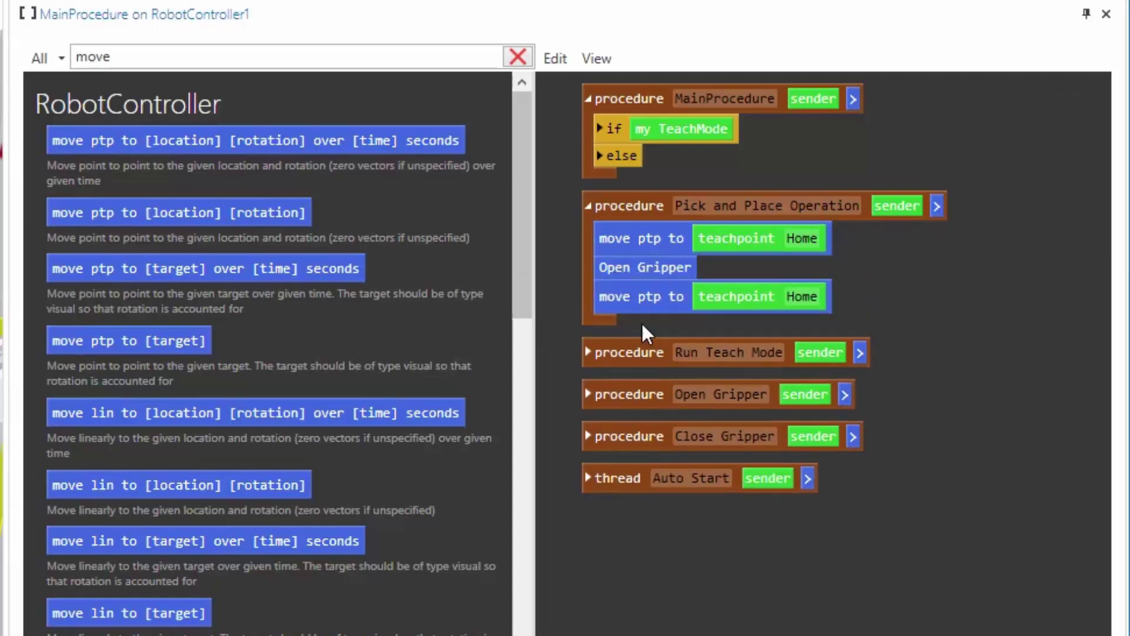
left_click(814, 298)
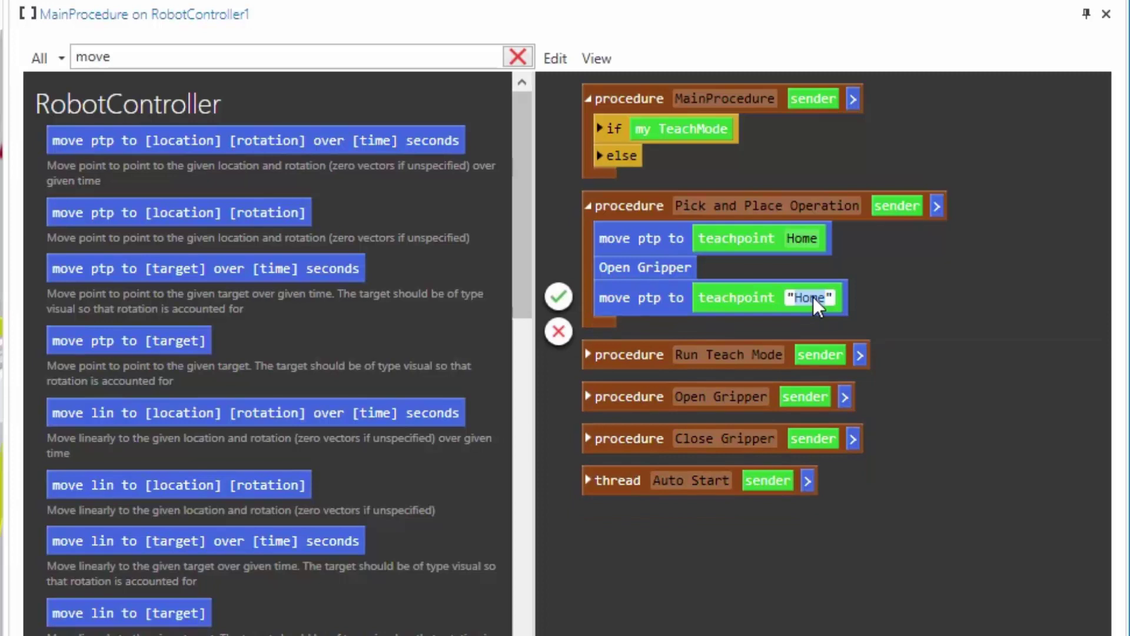
type("PickPou")
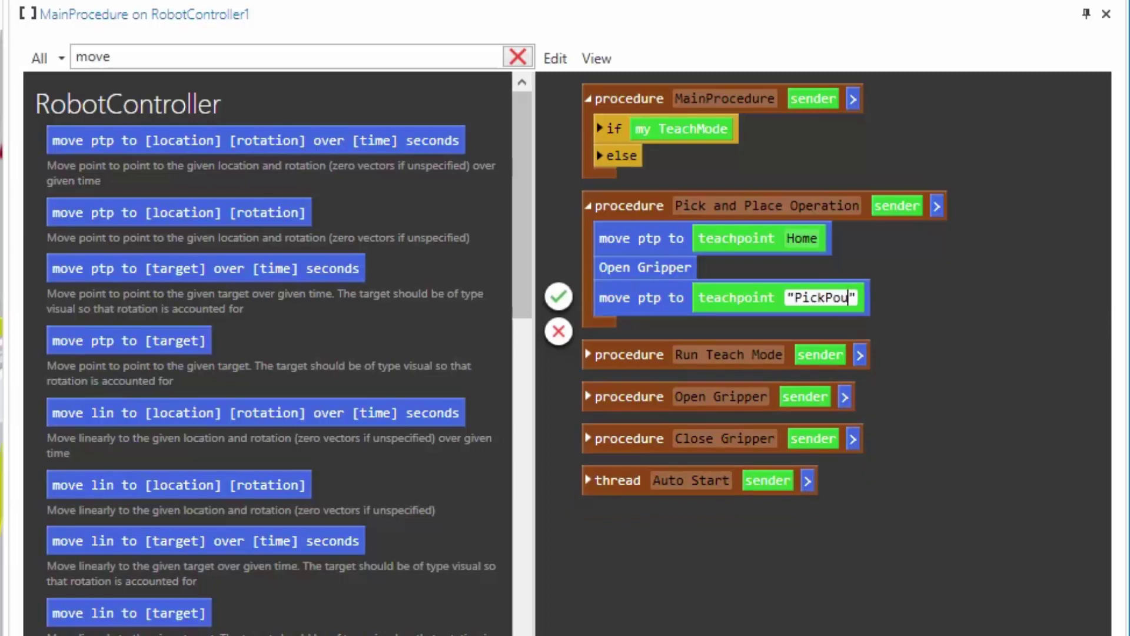
type("nce")
key("Return")
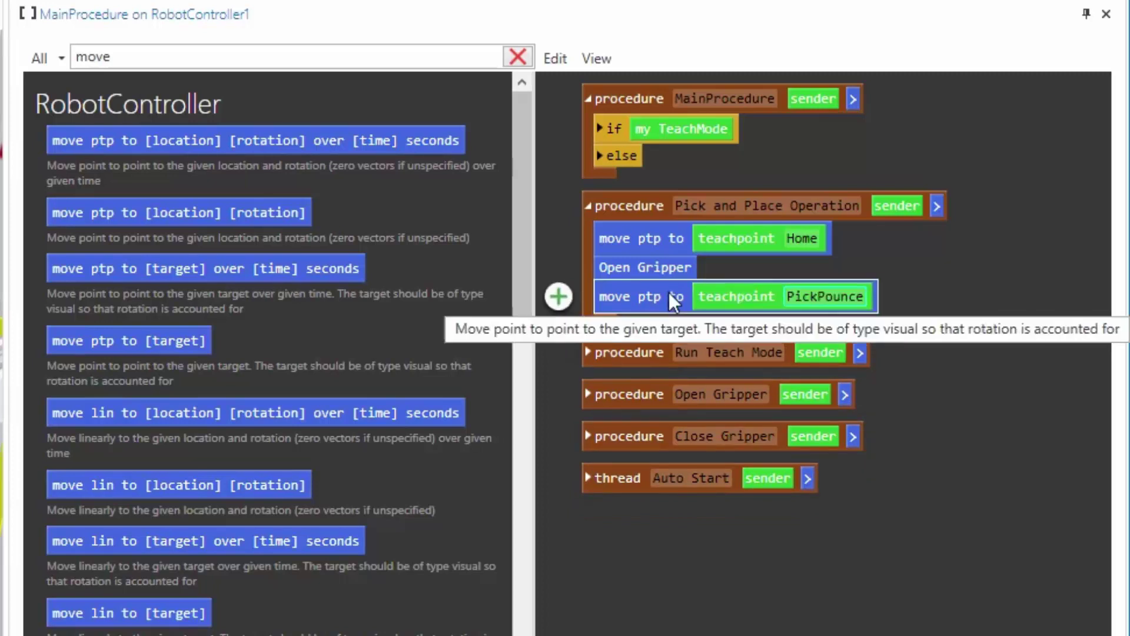
Step: Duplicate the PickPounce move, retarget the copy to teachpoint "Pick", and add a Close Gripper call below it
left_click_drag(657, 298, 619, 316, "ctrl")
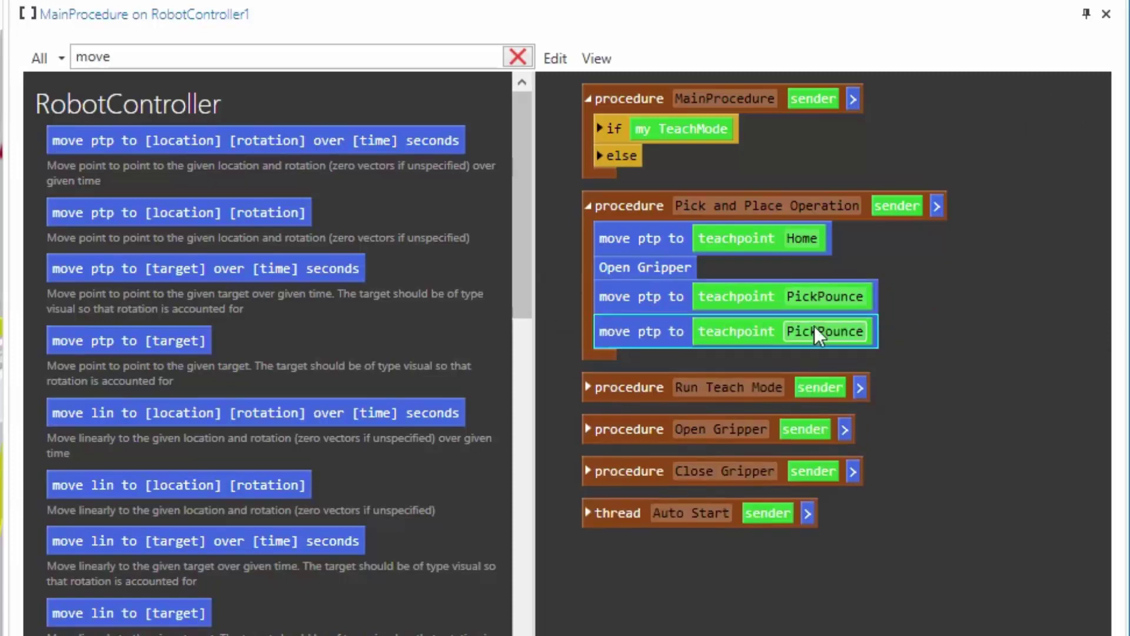
double_click(815, 330)
type("Pick")
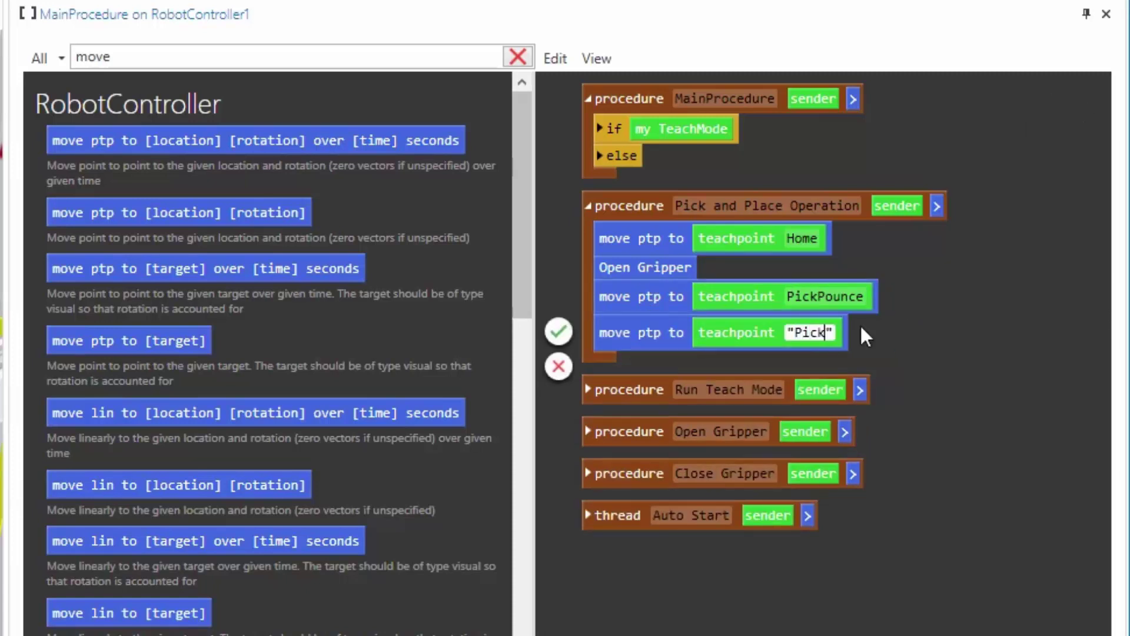
key("Return")
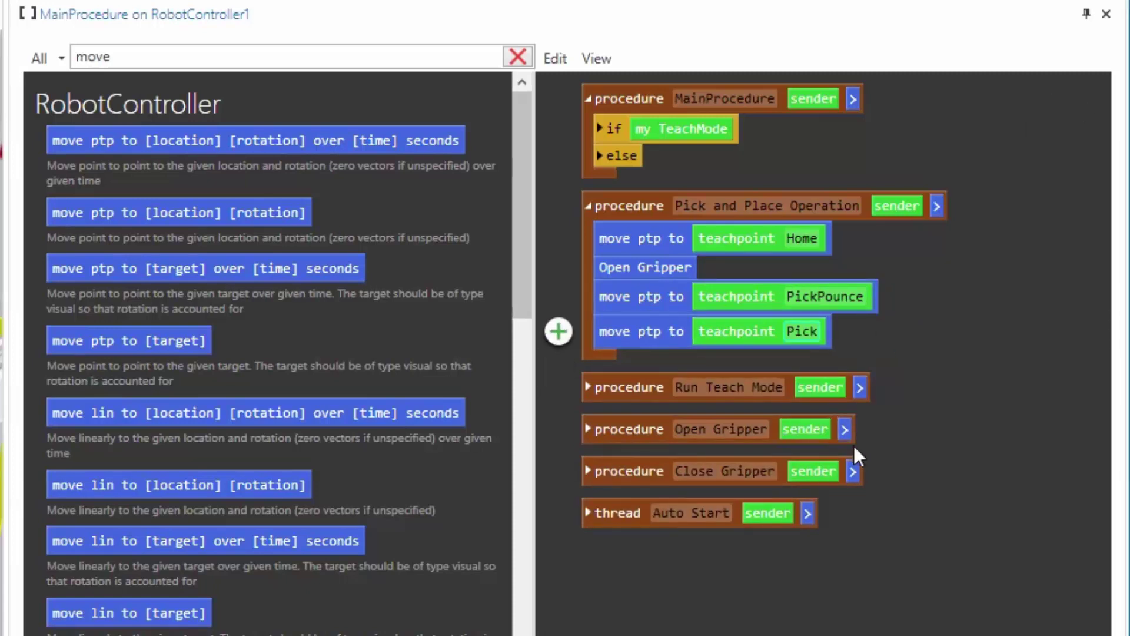
left_click_drag(850, 466, 650, 352)
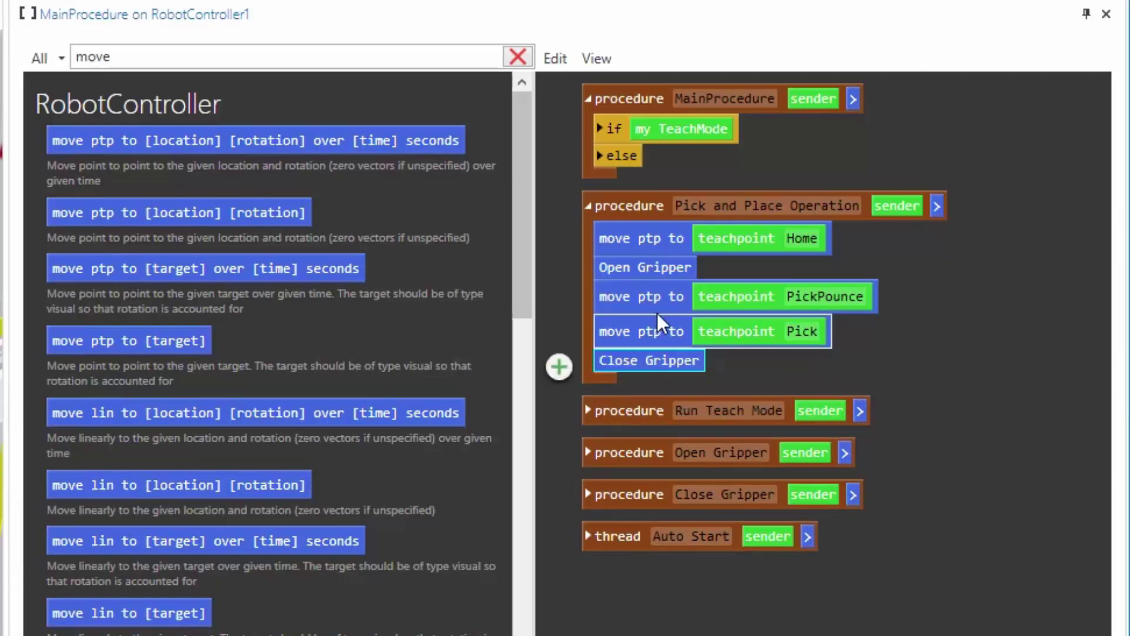
Step: After Close Gripper, add copied move ptp blocks to teachpoints "PickPounce", "Home" and "PlacePounce" in that order
left_click_drag(667, 300, 637, 363)
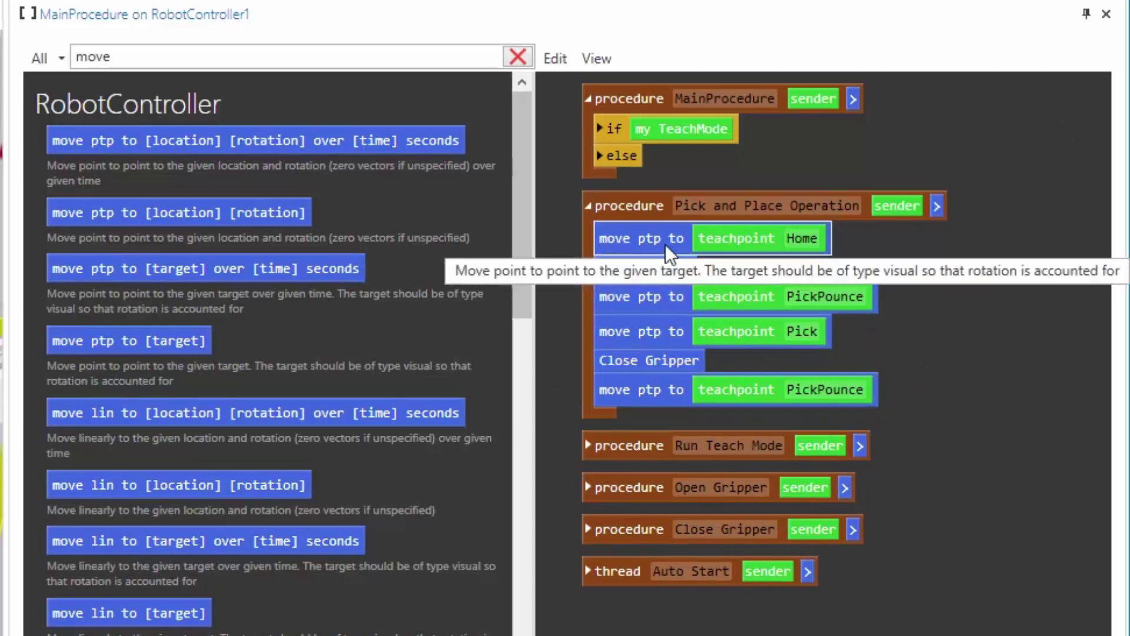
left_click_drag(672, 238, 655, 400)
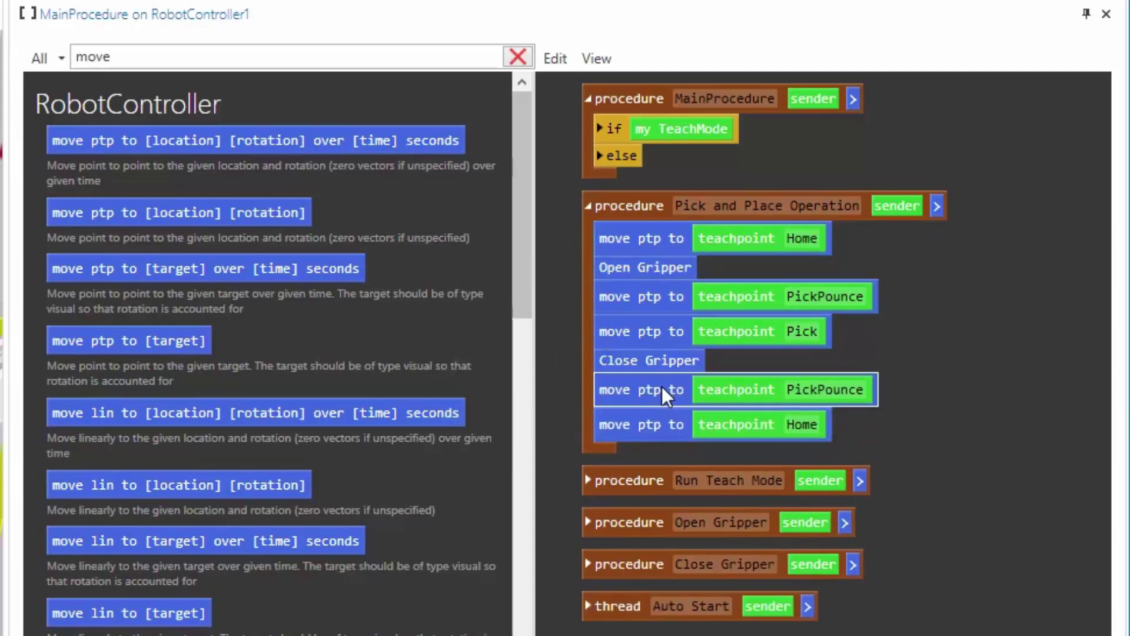
left_click_drag(622, 423, 641, 448)
left_click(803, 459)
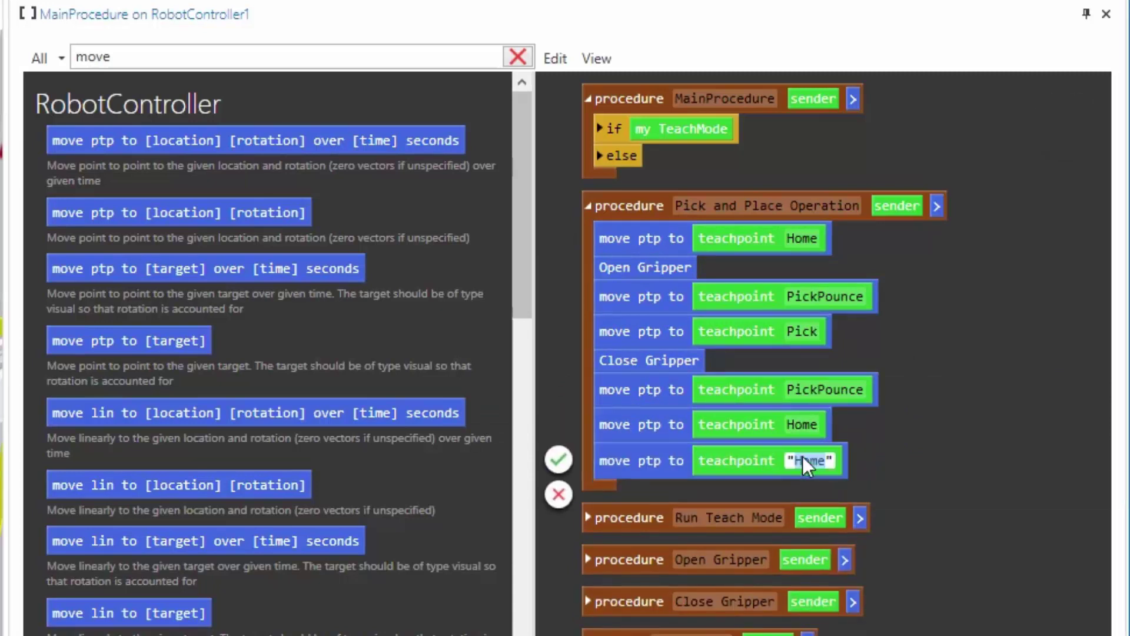
type("Place")
type("Pounce")
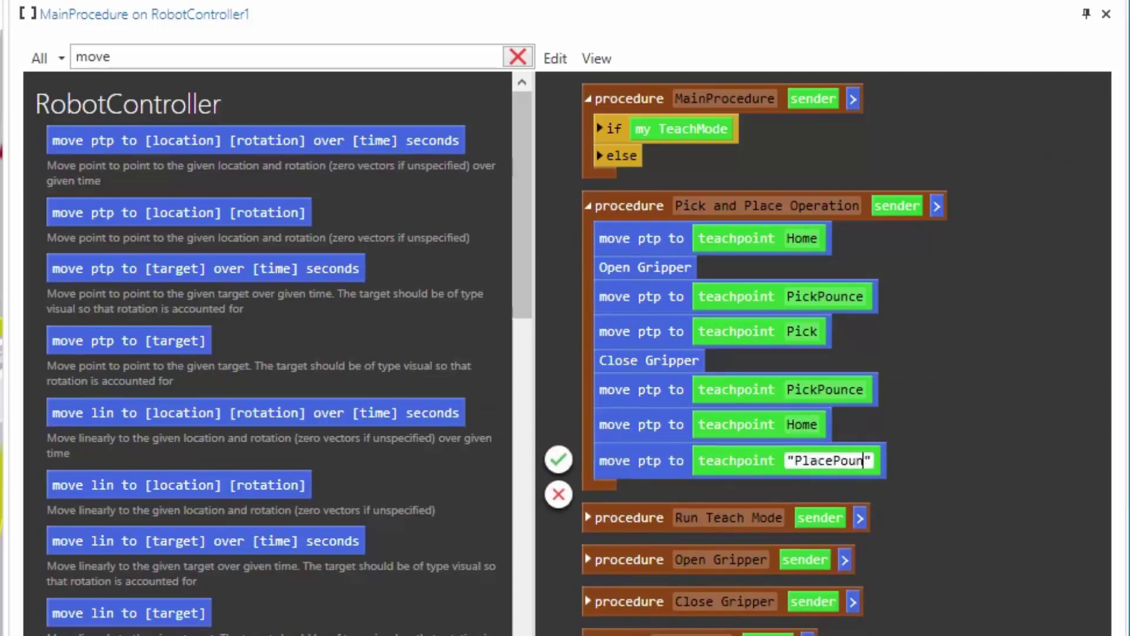
key("Return")
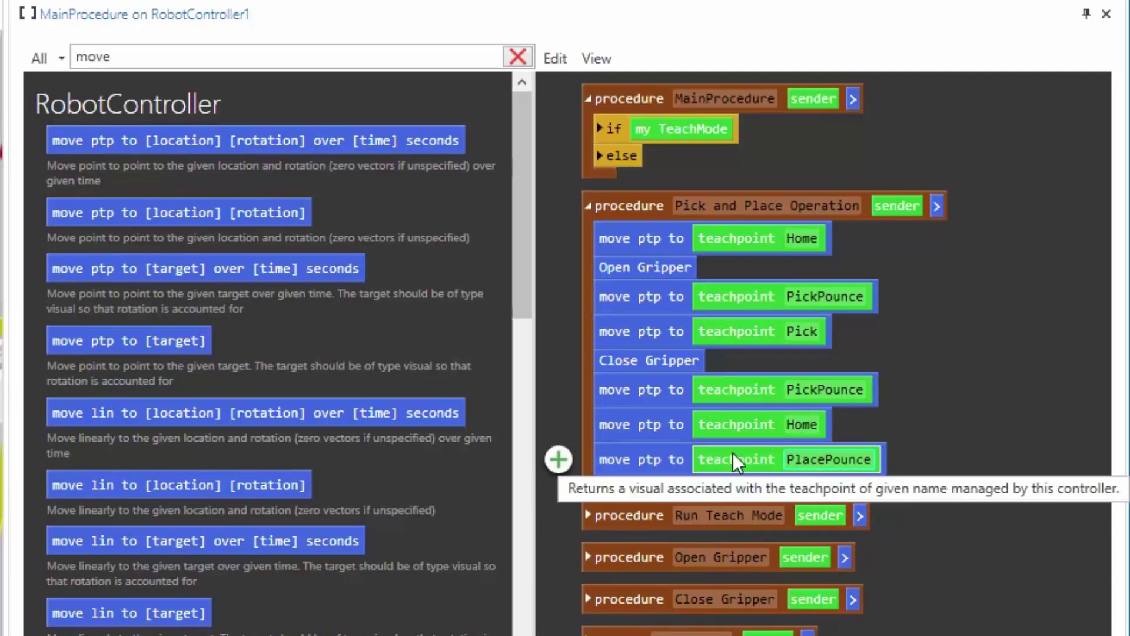
Step: Duplicate the PlacePounce move, retarget the copy to teachpoint "Place", and add an Open Gripper call below it
mouse_move(666, 456)
left_mouse_down()
mouse_move(652, 473)
mouse_move(667, 475)
left_mouse_up()
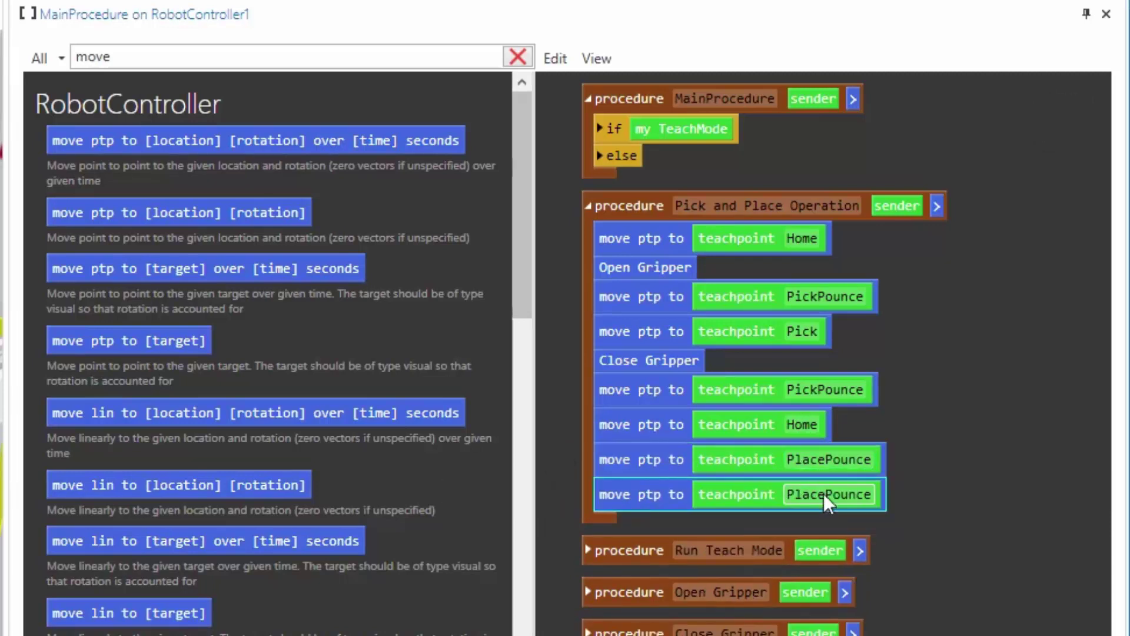
left_click(824, 493)
type("Place")
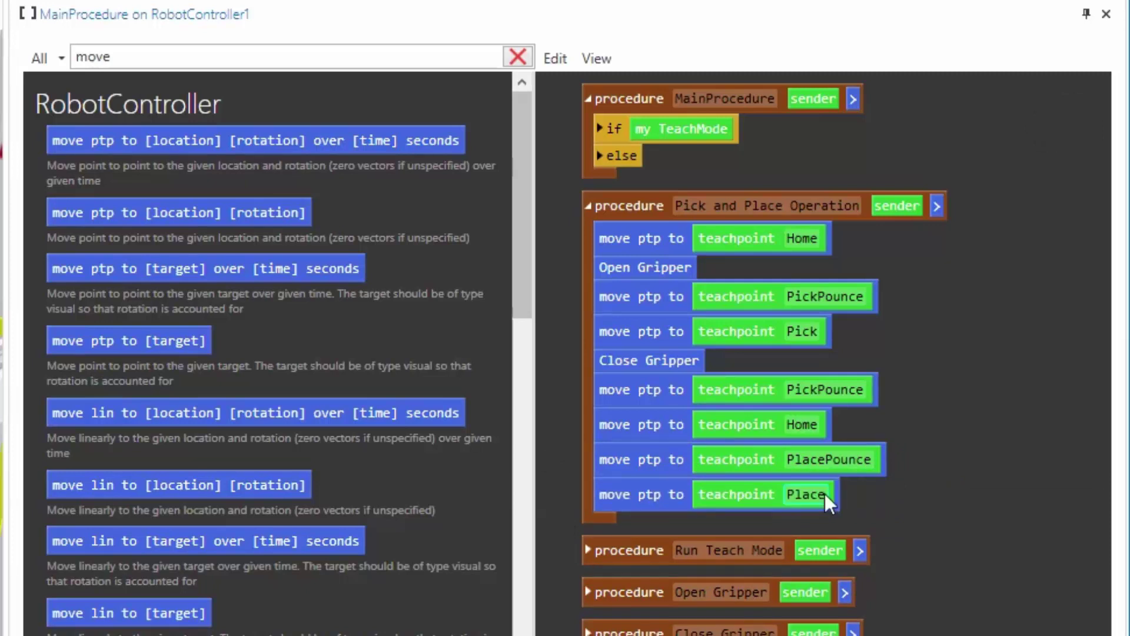
key("Return")
left_click_drag(829, 573, 640, 510)
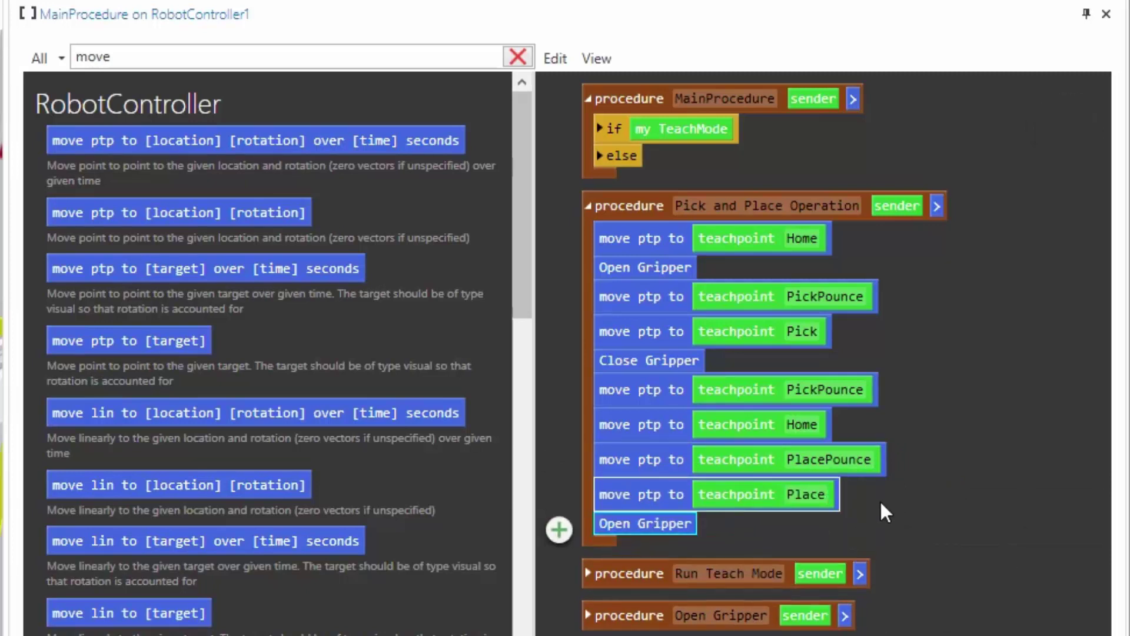
Step: End the Pick and Place Operation procedure with a copied move to teachpoint Home and run the simulation
left_click_drag(642, 432, 601, 538, "ctrl")
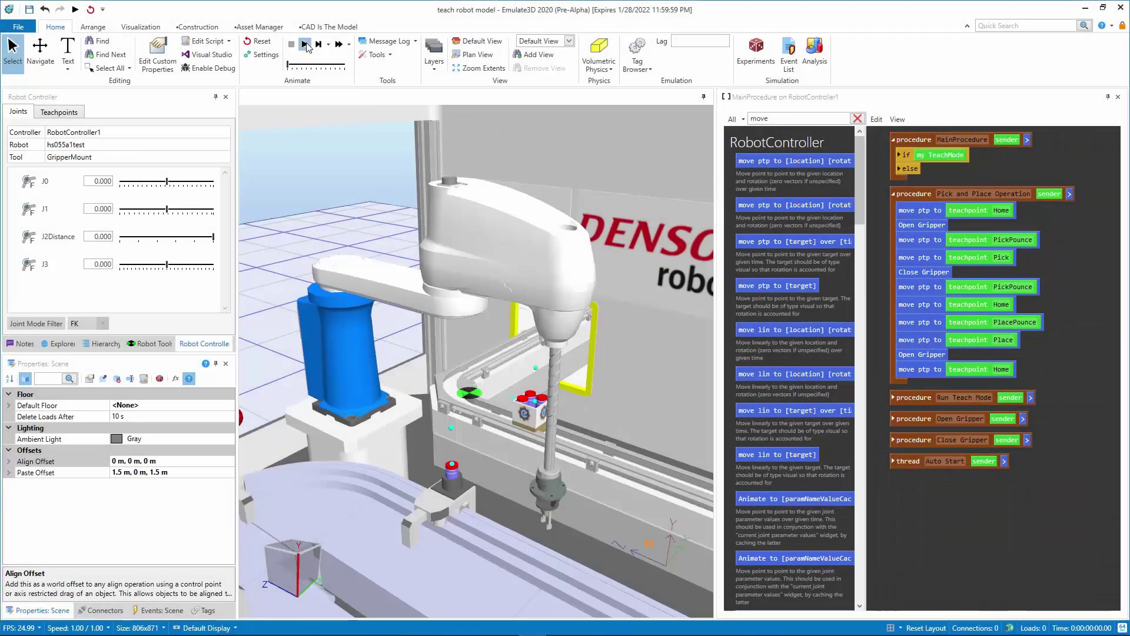
left_click(305, 45)
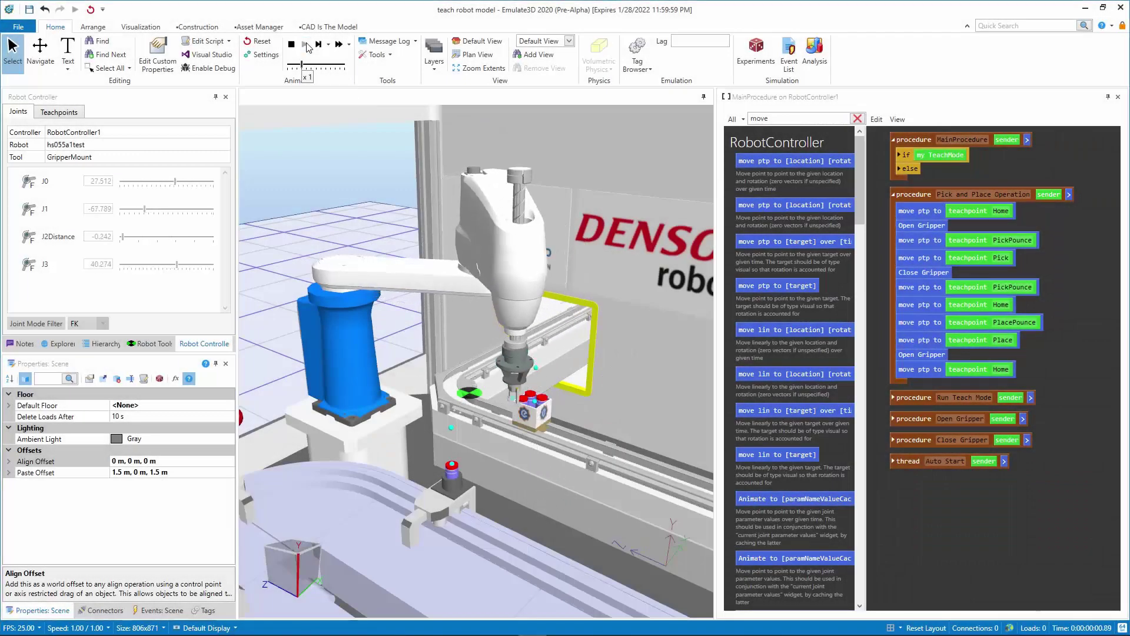